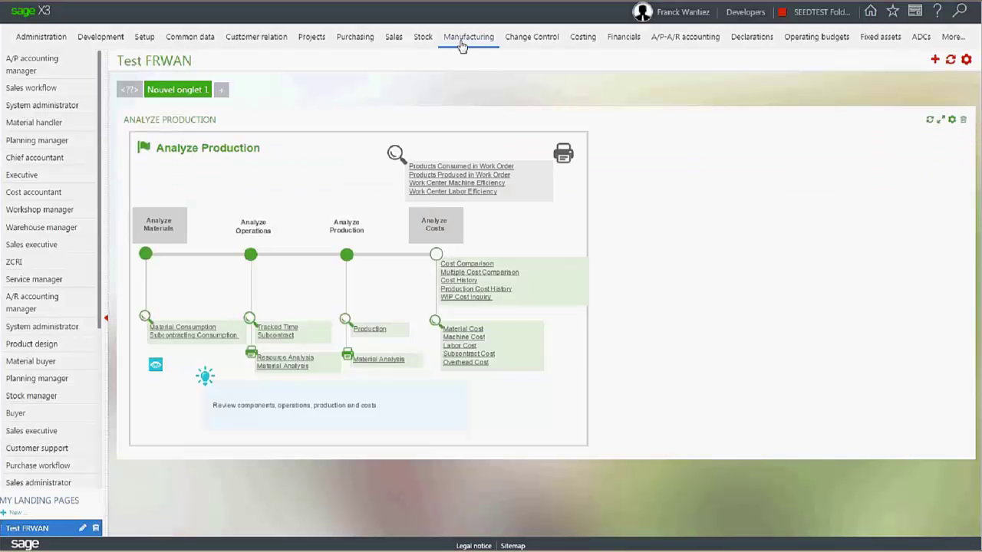
Step: Open the Production Scheduler from the Manufacturing functions and load the planning for site FR012
left_click(462, 42)
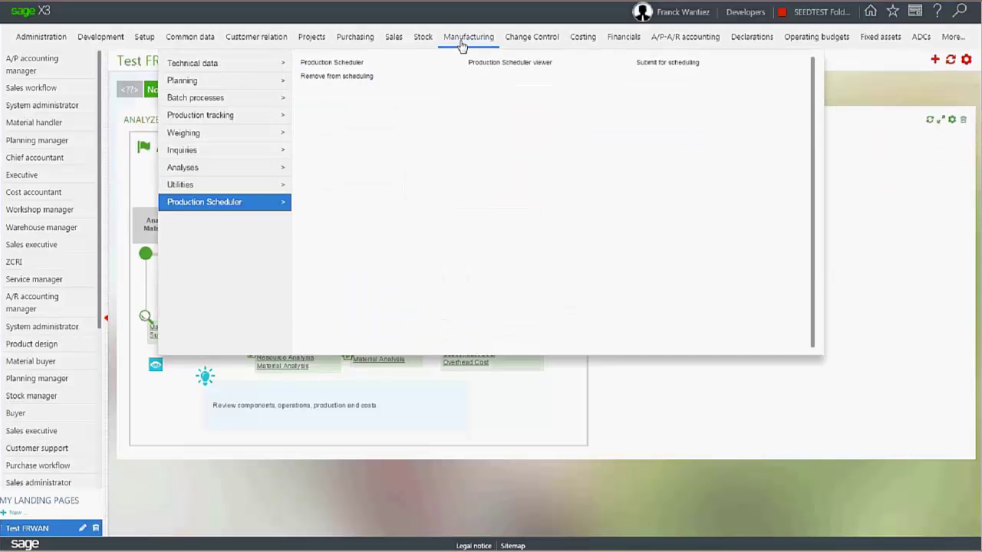
left_click(324, 63)
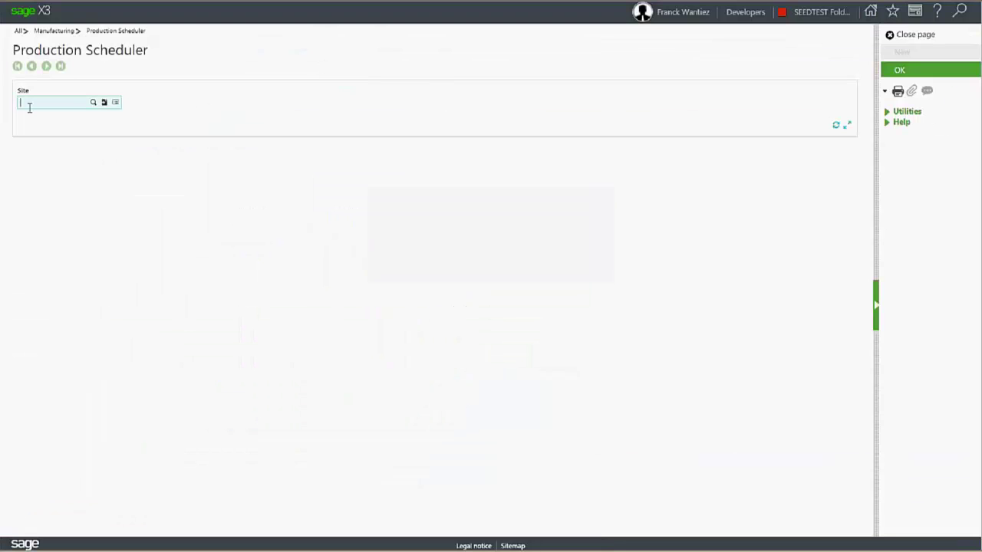
type("FR012")
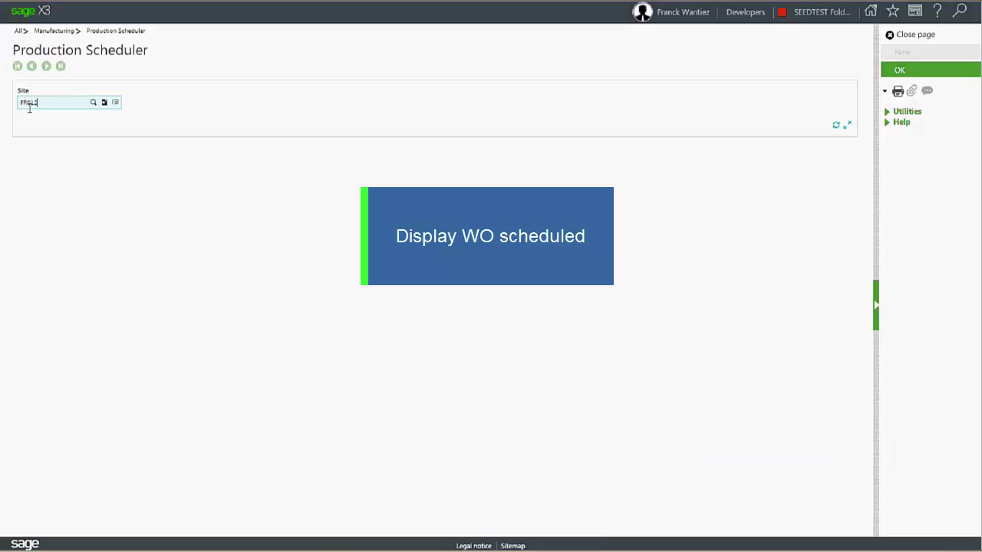
key("Tab")
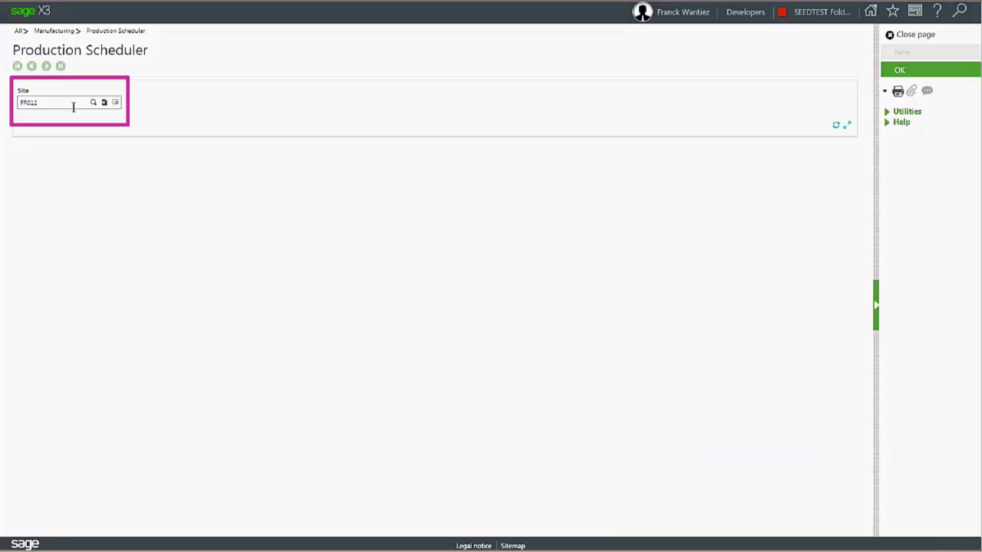
left_click(916, 71)
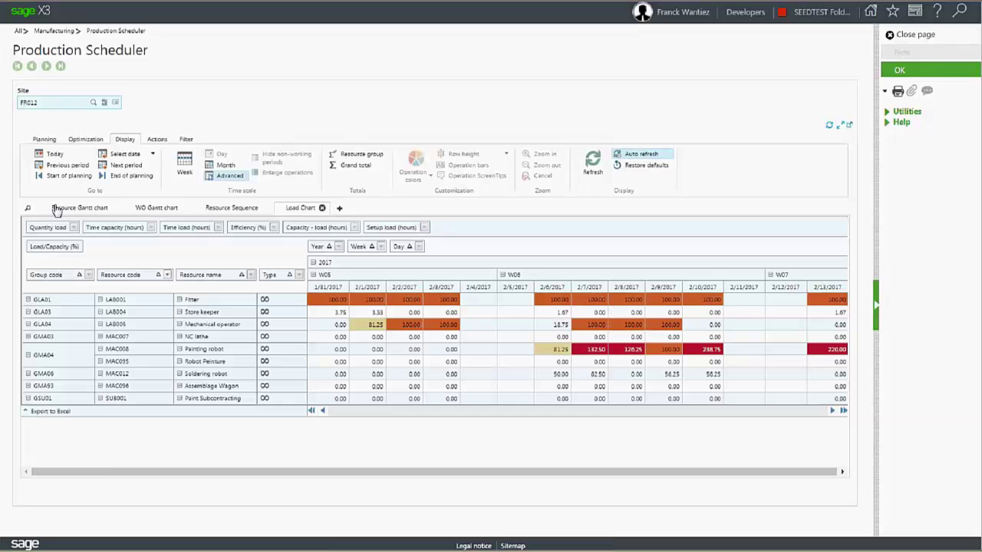
Step: Show the Resource Gantt chart, widen the Group code column and expand the STAND-BY row to view its SFI008 operations
left_click(97, 213)
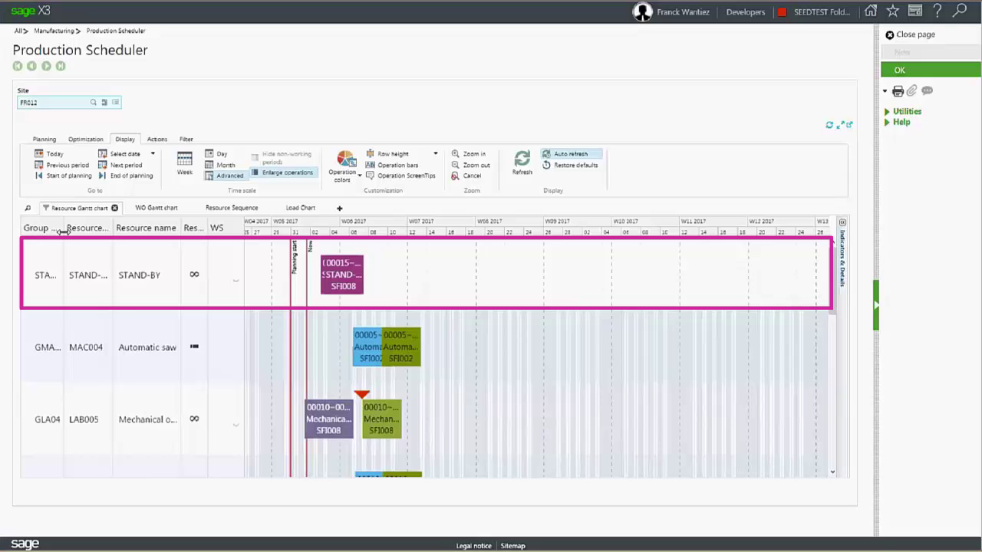
left_click_drag(64, 230, 95, 229)
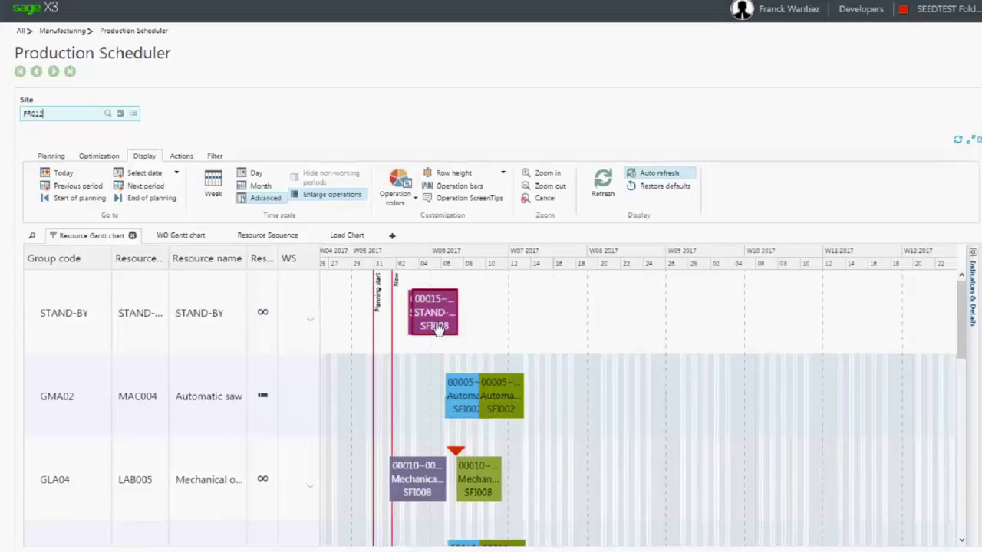
mouse_move(432, 323)
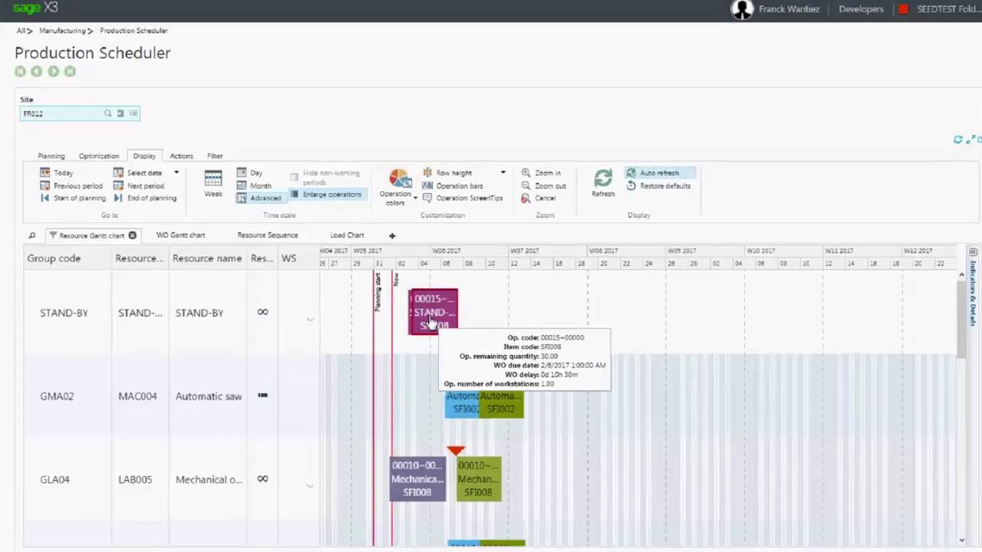
left_click(310, 323)
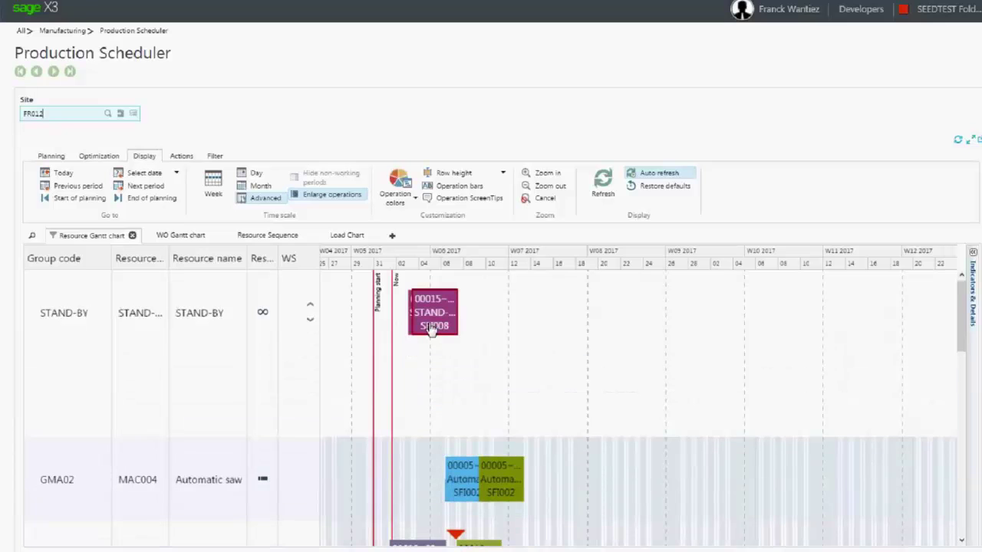
mouse_move(433, 330)
left_mouse_down()
mouse_move(510, 338)
mouse_move(434, 322)
mouse_move(429, 308)
mouse_move(431, 324)
left_mouse_up()
mouse_move(431, 326)
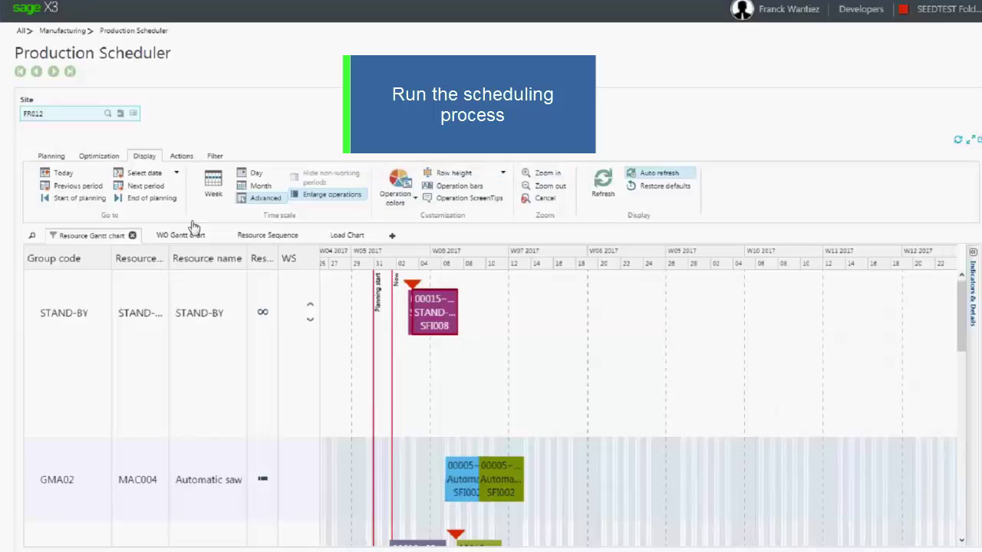
left_click(99, 157)
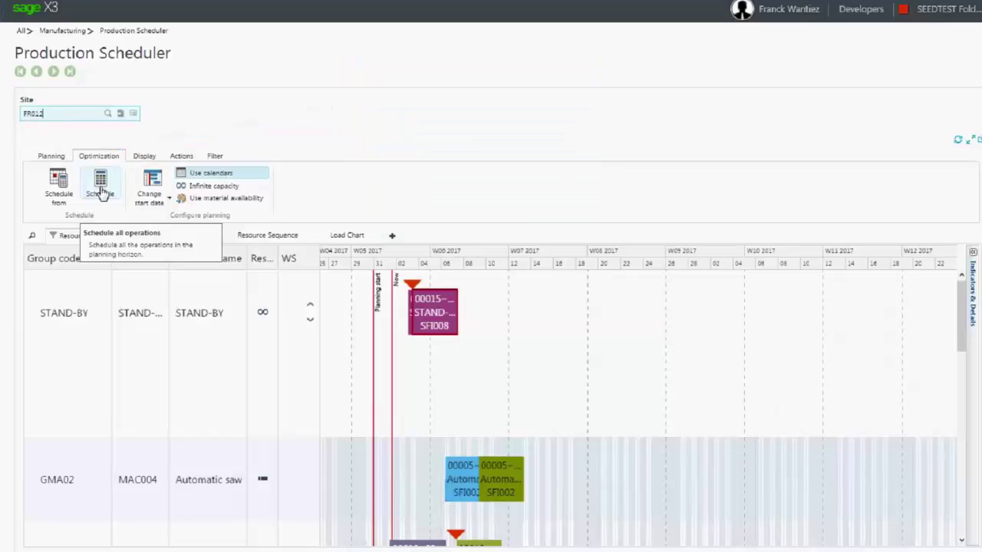
left_click(101, 190)
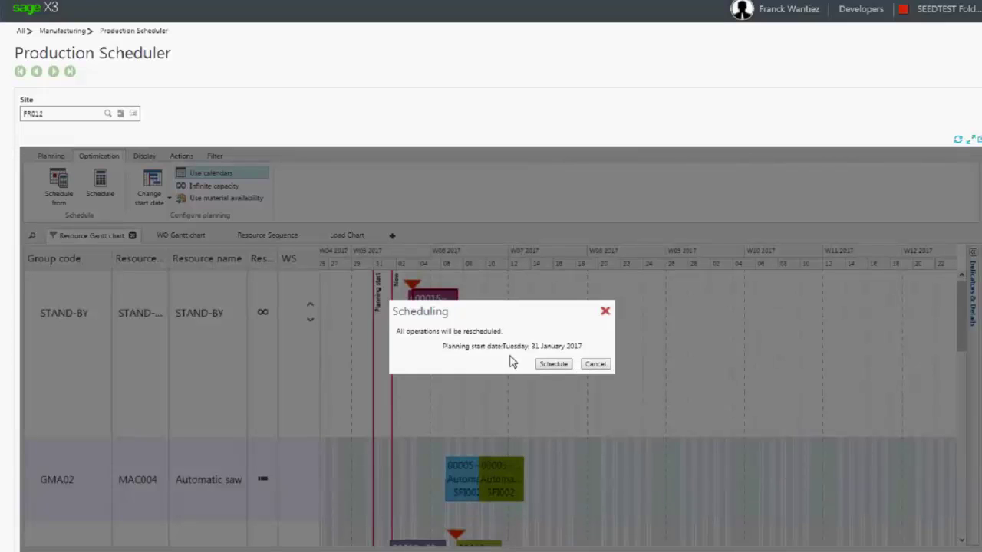
left_click(561, 367)
left_click(594, 364)
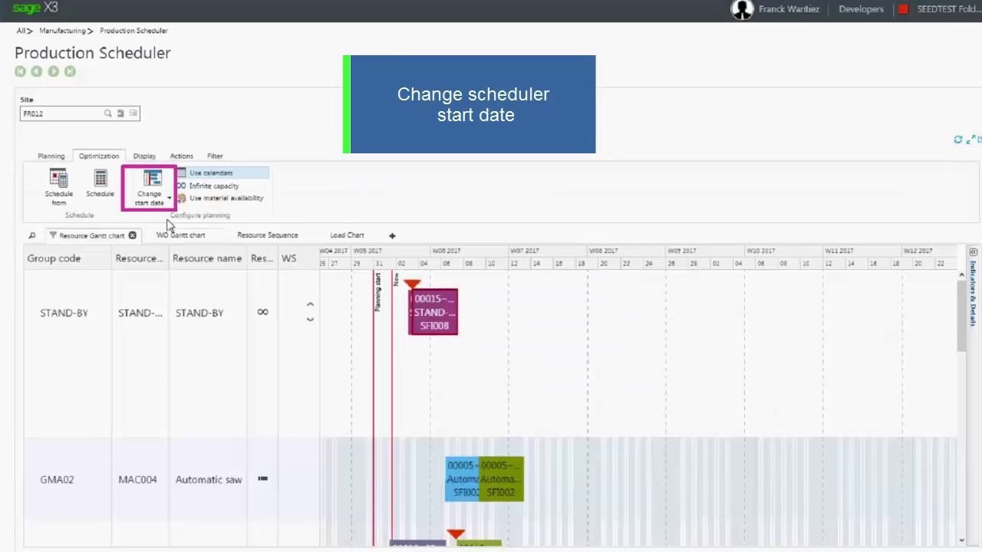
Step: Set the planning start date to 2/1/2017 and reschedule all operations
left_click(167, 198)
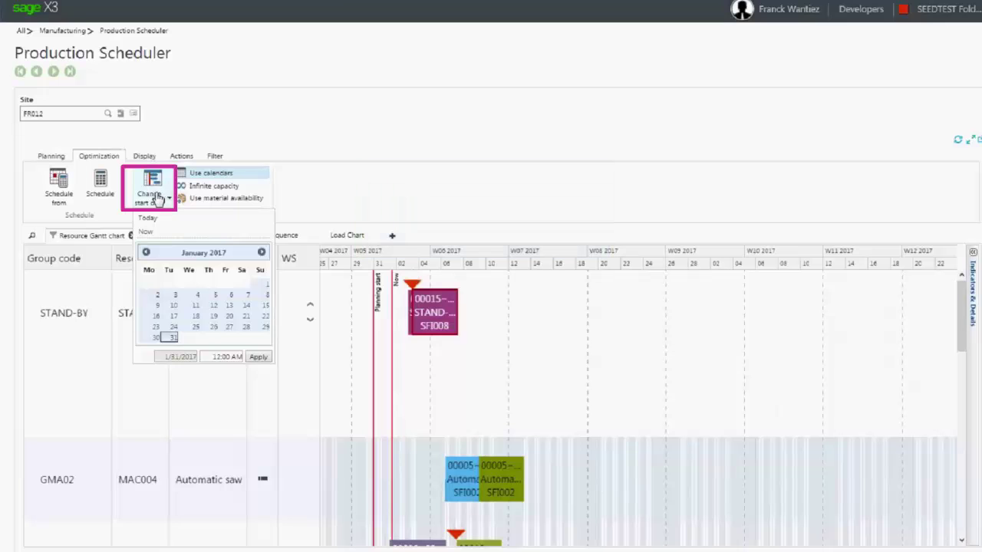
left_click(261, 253)
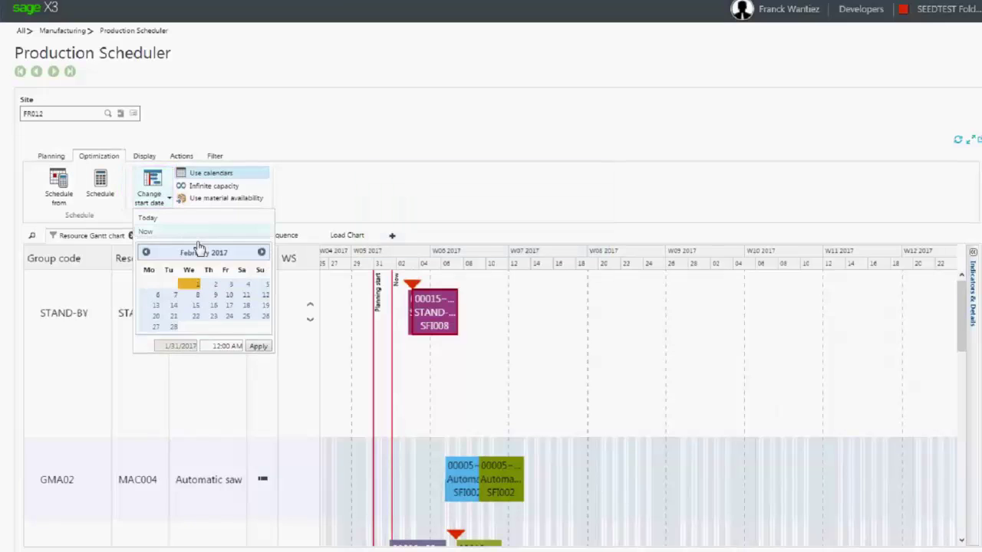
left_click(194, 285)
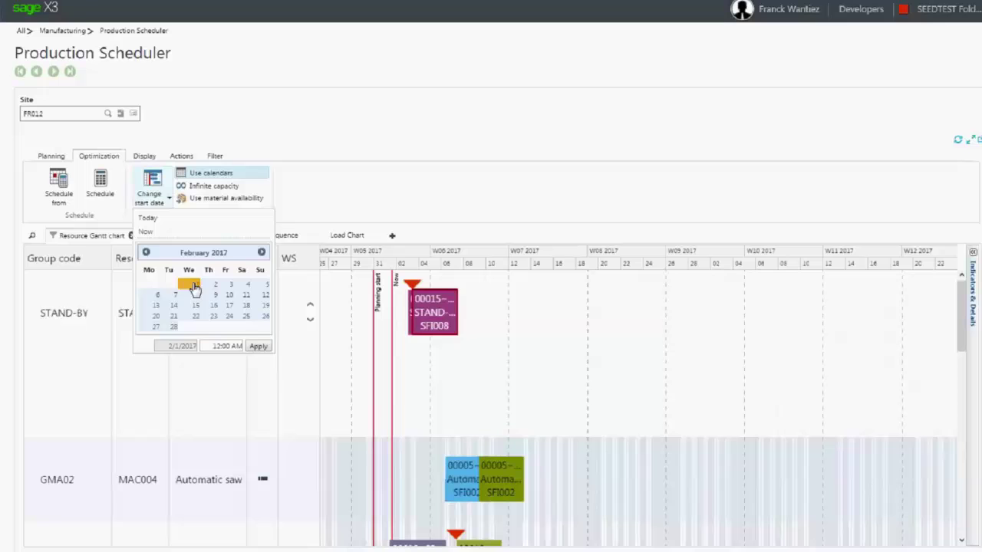
left_click(259, 348)
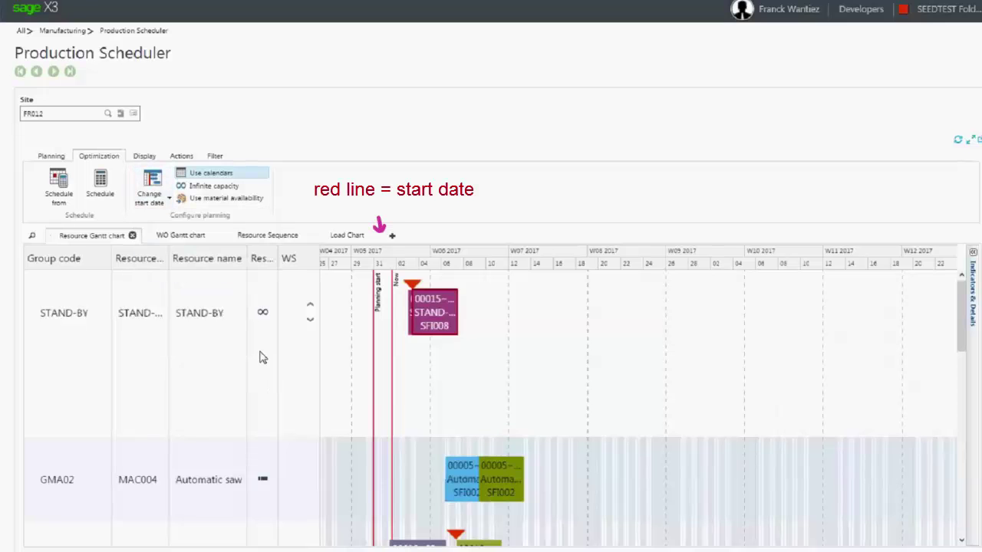
left_click(100, 188)
left_click(559, 389)
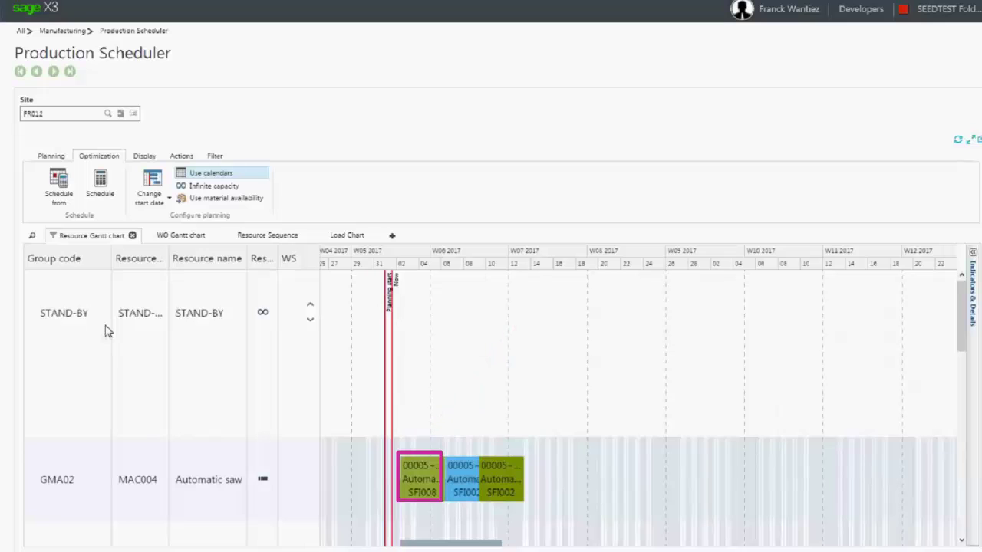
Step: Check the SFI008 operation on the Automatic saw and expand the grouped operations of the Mechanical operator LAB005
mouse_move(431, 493)
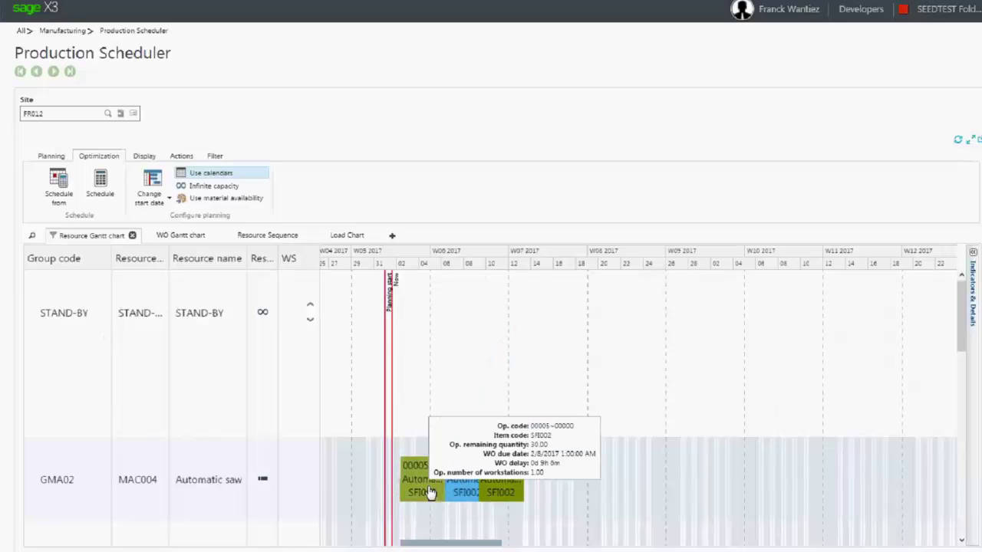
scroll(562, 479, "down", 1)
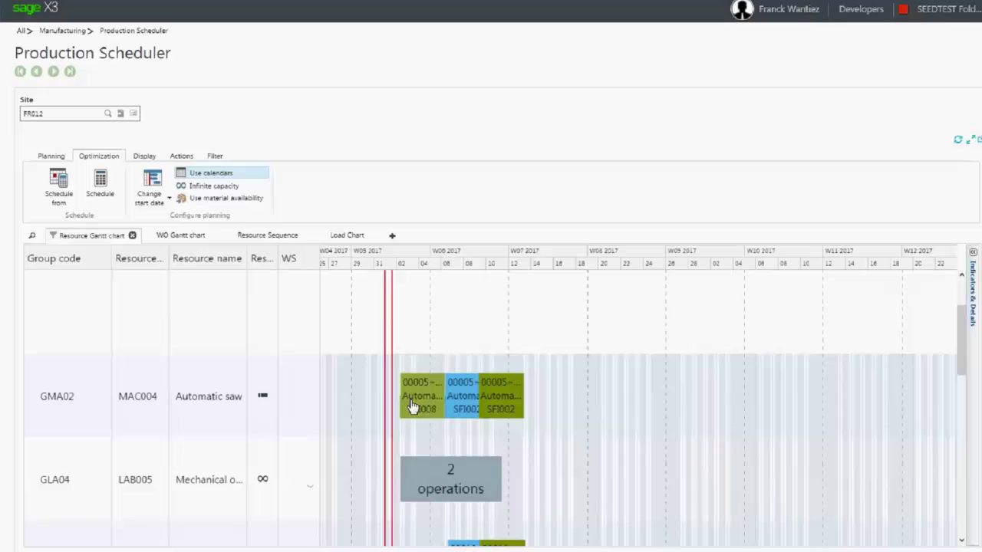
left_click(453, 480)
scroll(579, 476, "down", 2)
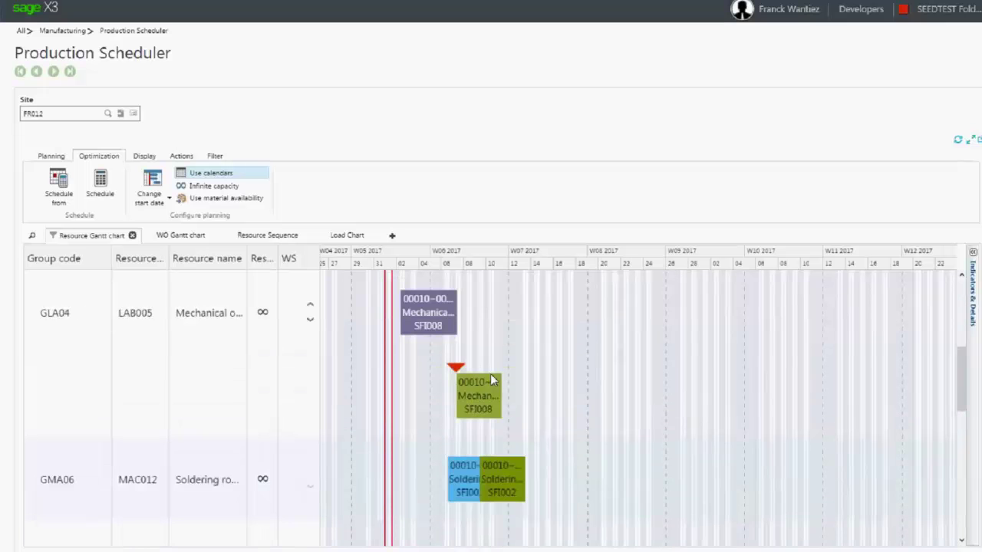
scroll(495, 379, "up", 1)
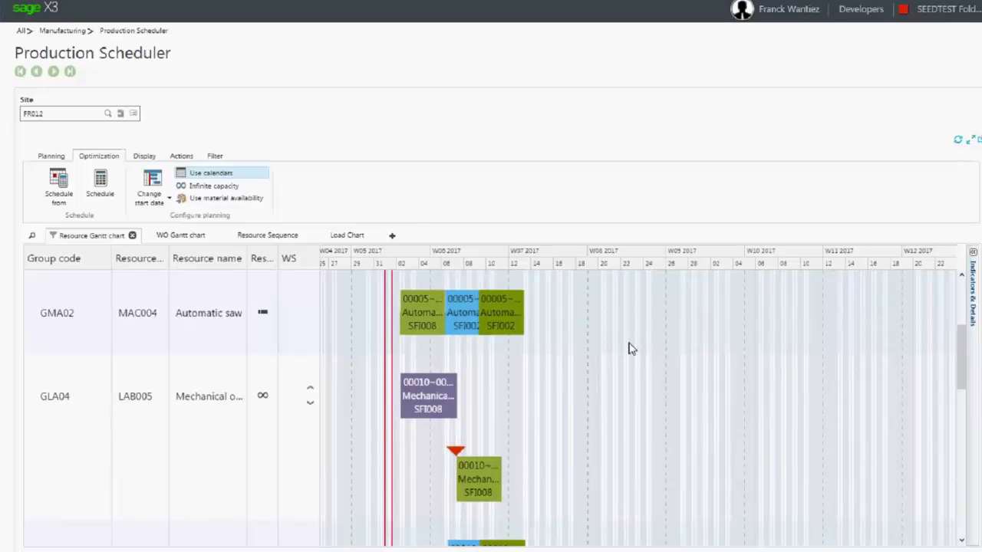
Step: Examine the rescheduled operations in the Resource Gantt chart at wider and finer time scales, ending with individual days around the planning start
scroll(630, 352, "down", 2)
scroll(659, 383, "up", 2)
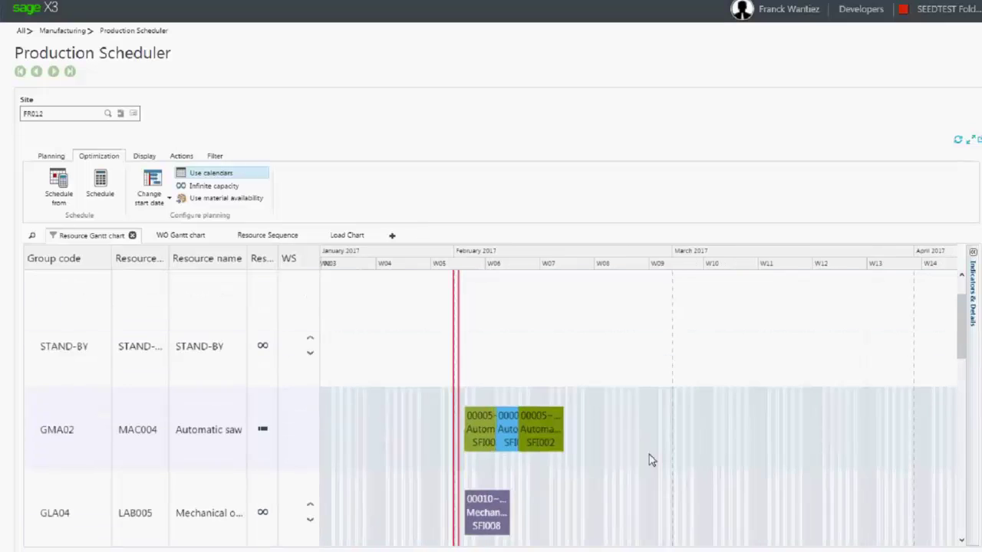
scroll(644, 384, "down", 2)
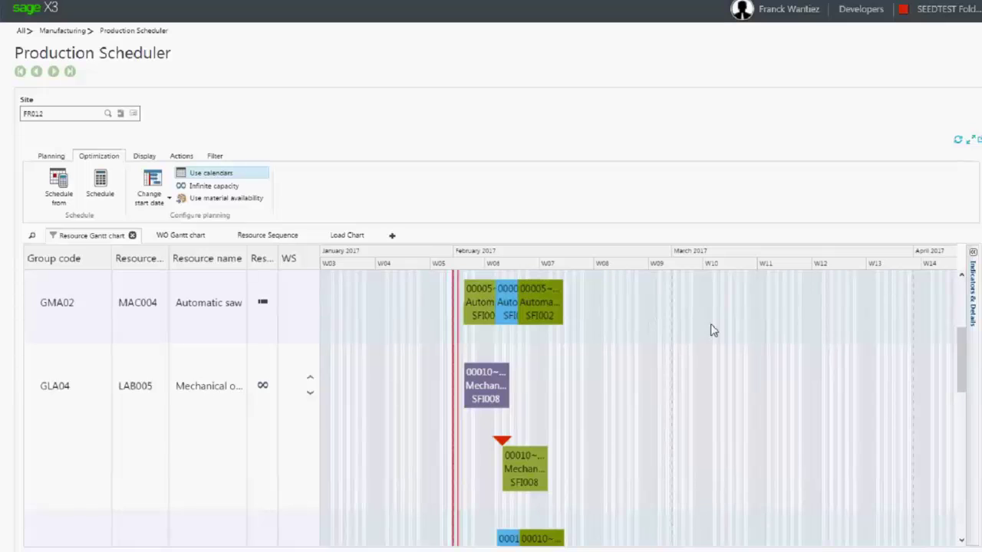
scroll(742, 382, "left", 2)
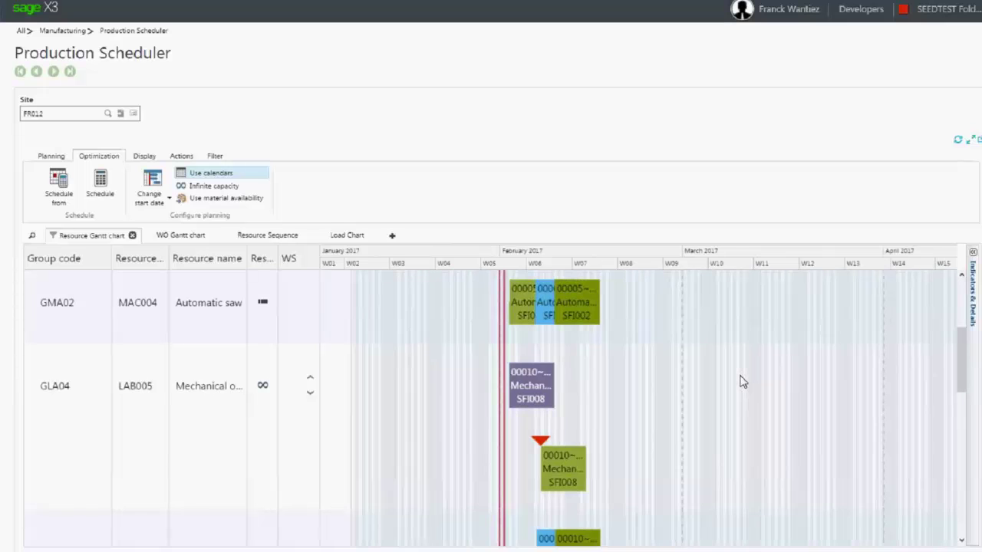
scroll(741, 388, "up", 3)
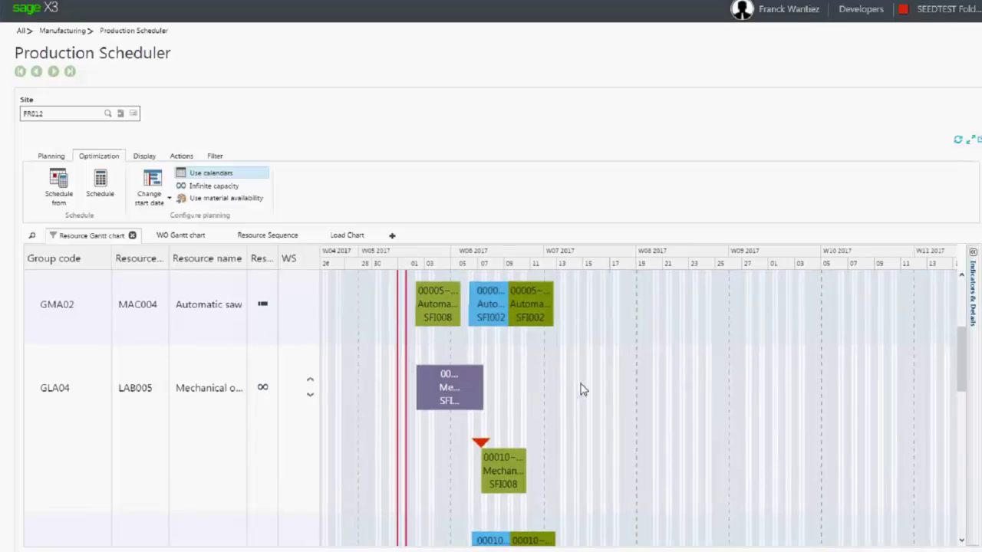
scroll(570, 366, "up", 2)
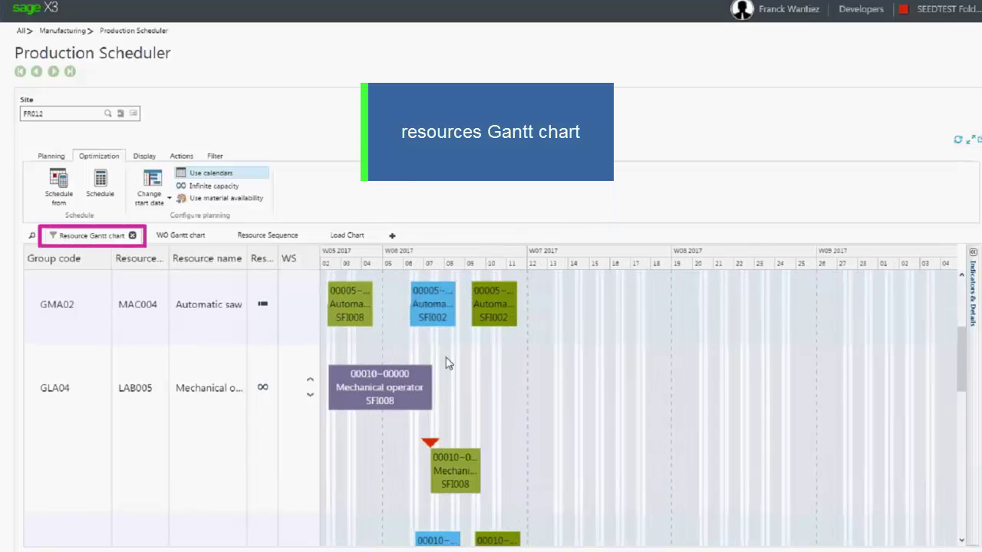
left_click_drag(449, 363, 662, 399)
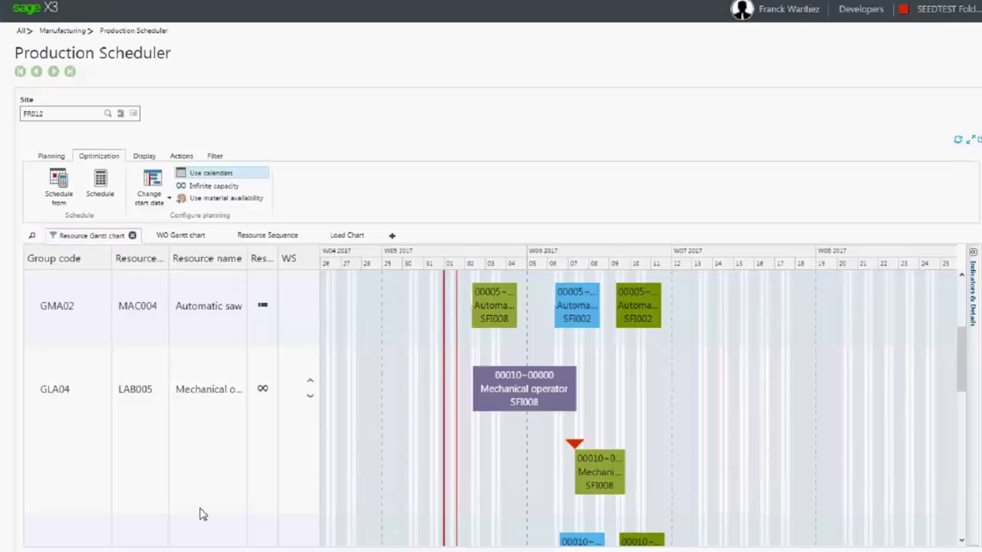
Step: Examine the work orders in the WO Gantt chart, including operation details of WOFR0120015, and return to the Resource Gantt chart
left_click(181, 238)
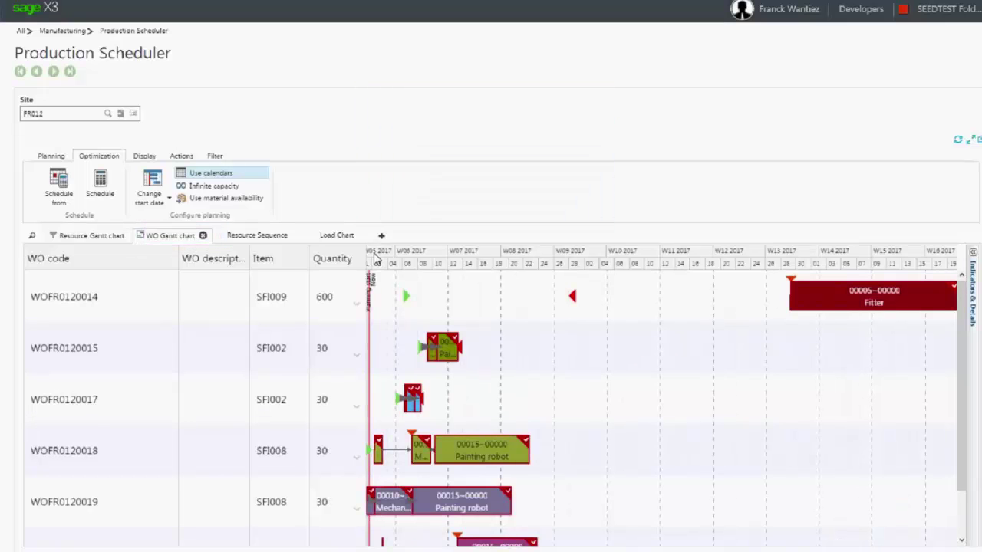
left_click_drag(547, 377, 618, 381)
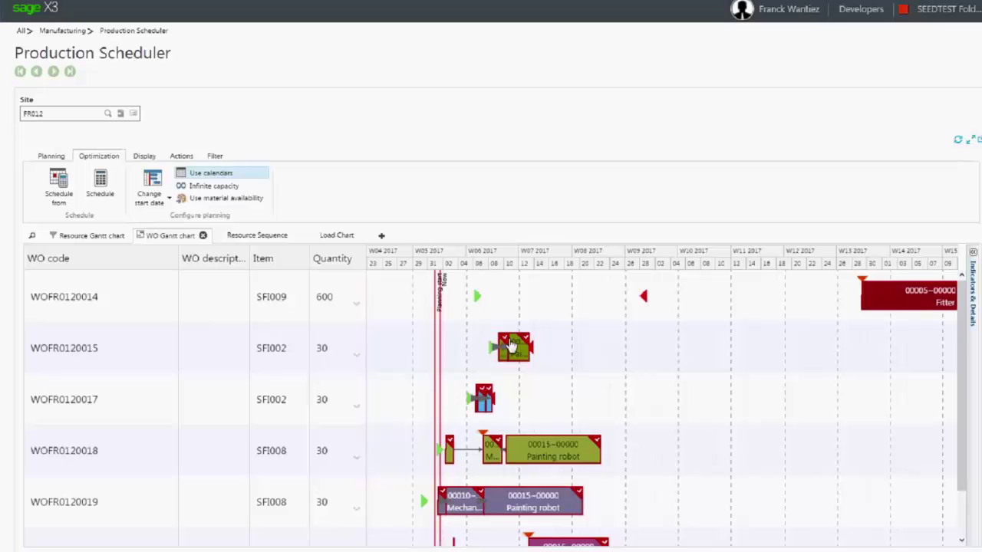
mouse_move(503, 336)
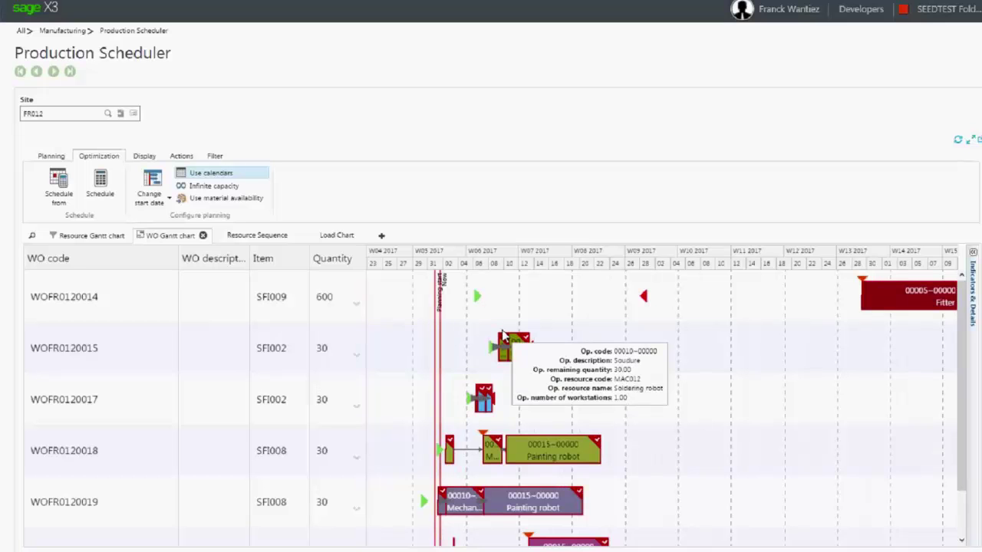
left_click(84, 236)
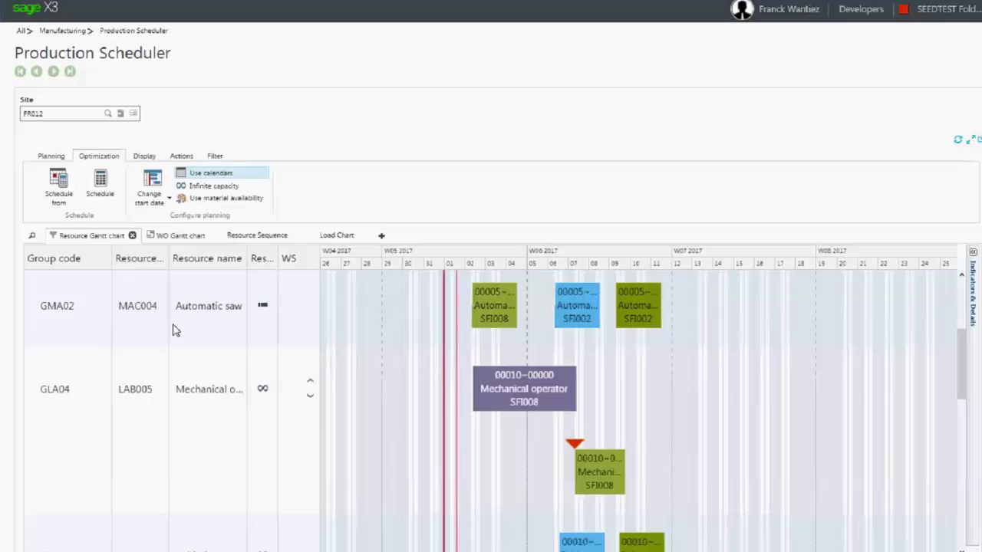
Step: Show the WO Gantt chart again and turn off the Fix date option for moving operations
left_click(183, 237)
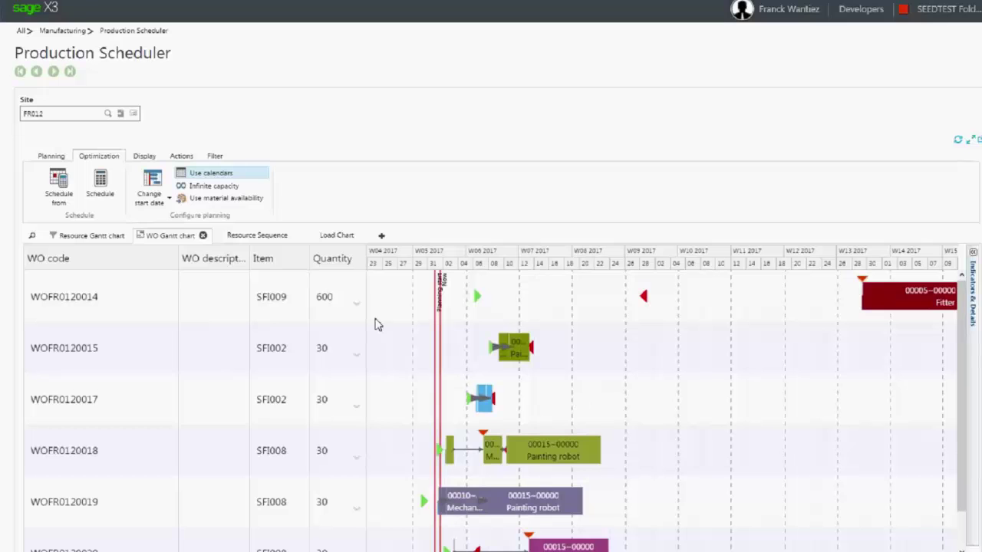
left_click(181, 157)
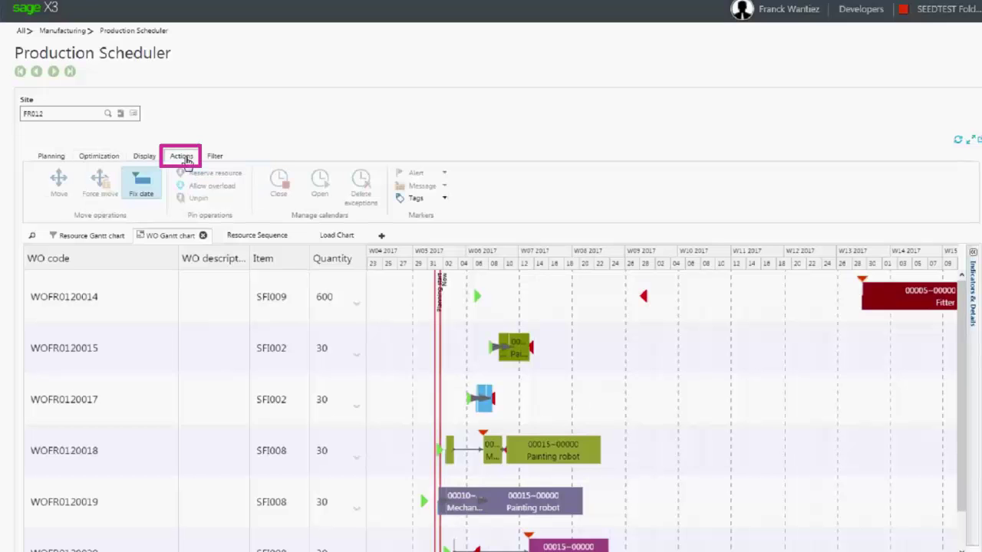
left_click(144, 192)
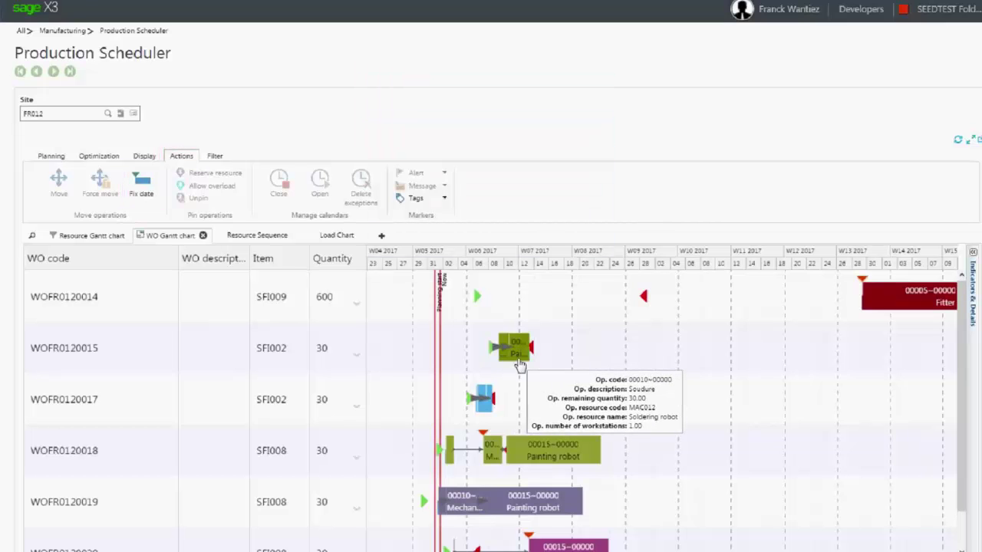
Step: Turn on the Fix date option and move the Painting robot operation of WOFR0120015 to 02/13/2017
scroll(529, 367, "up", 5)
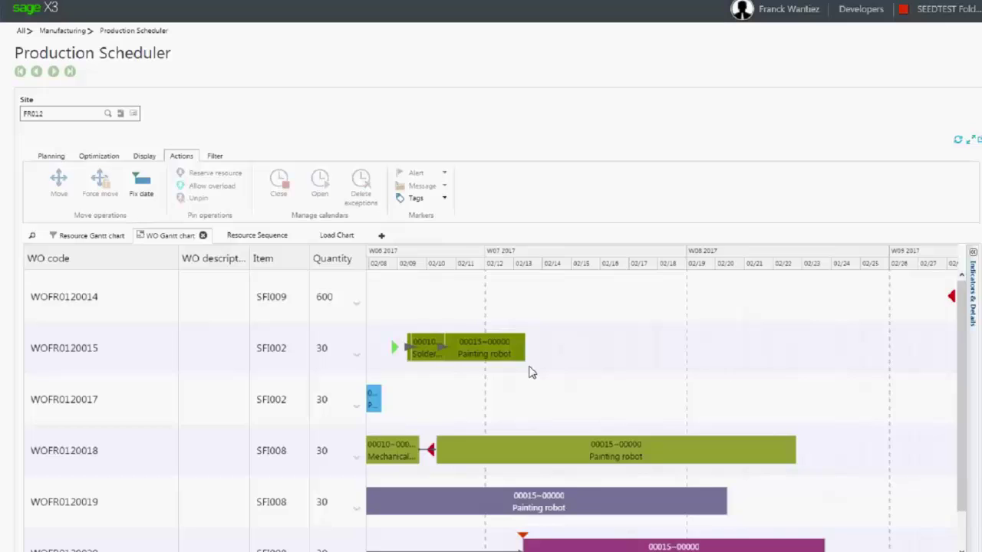
left_click_drag(472, 398, 522, 401)
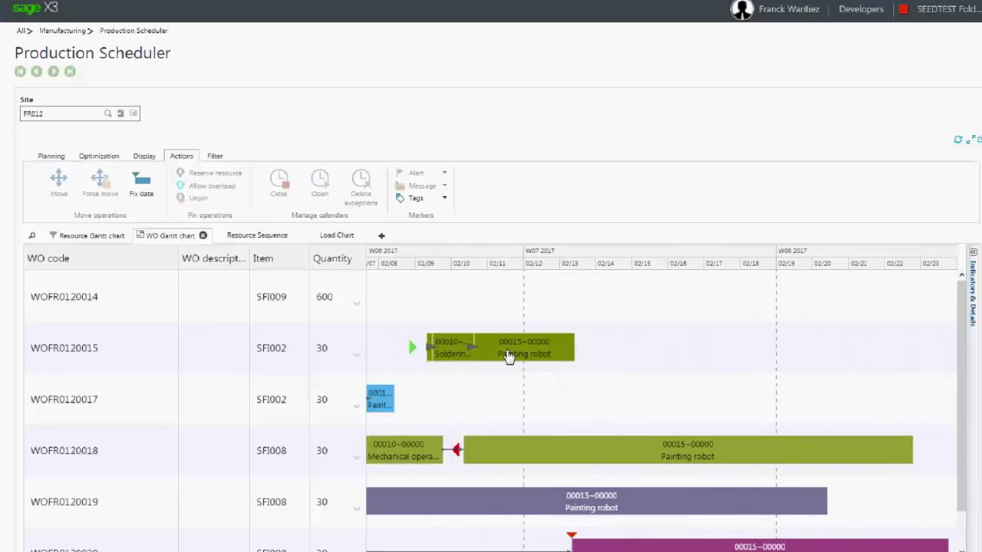
mouse_move(507, 355)
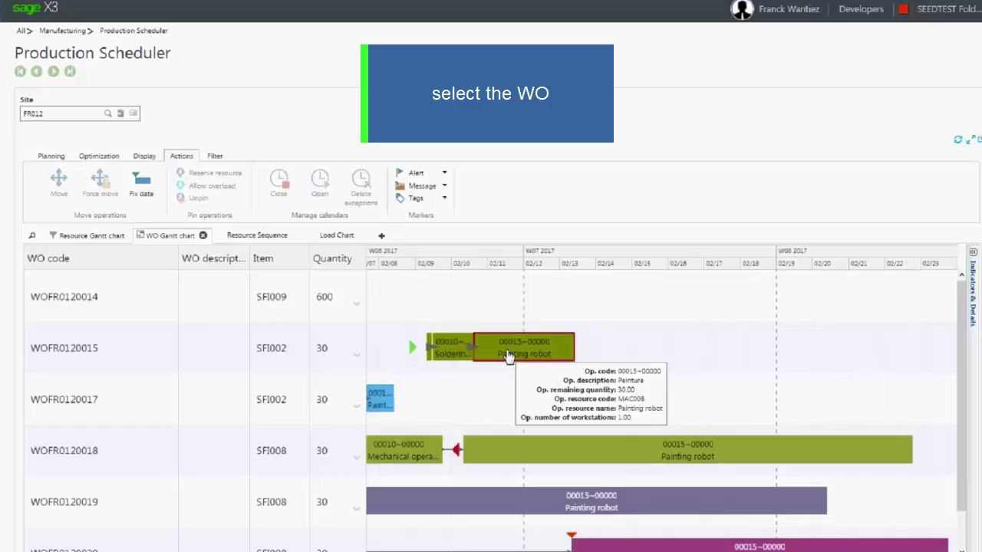
left_click(506, 355)
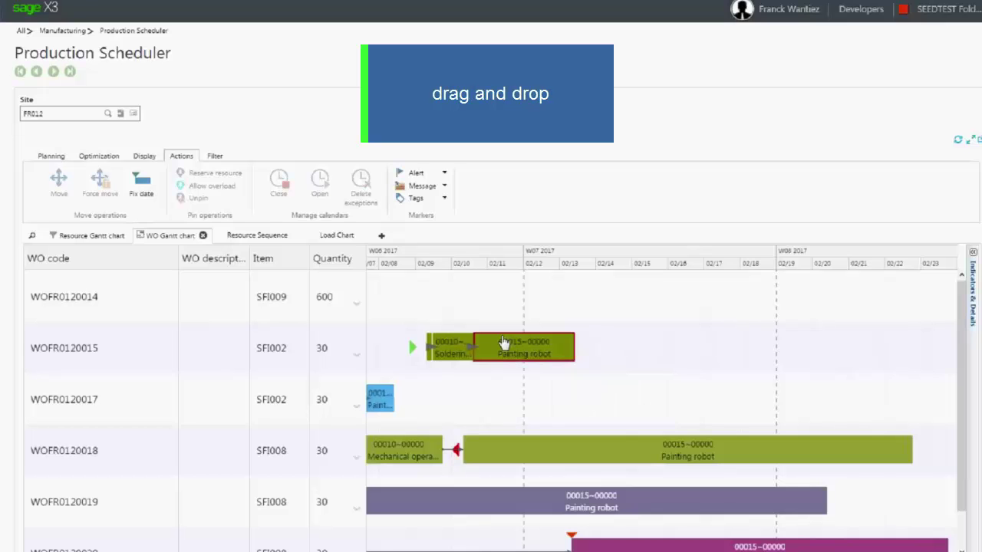
left_click(141, 182)
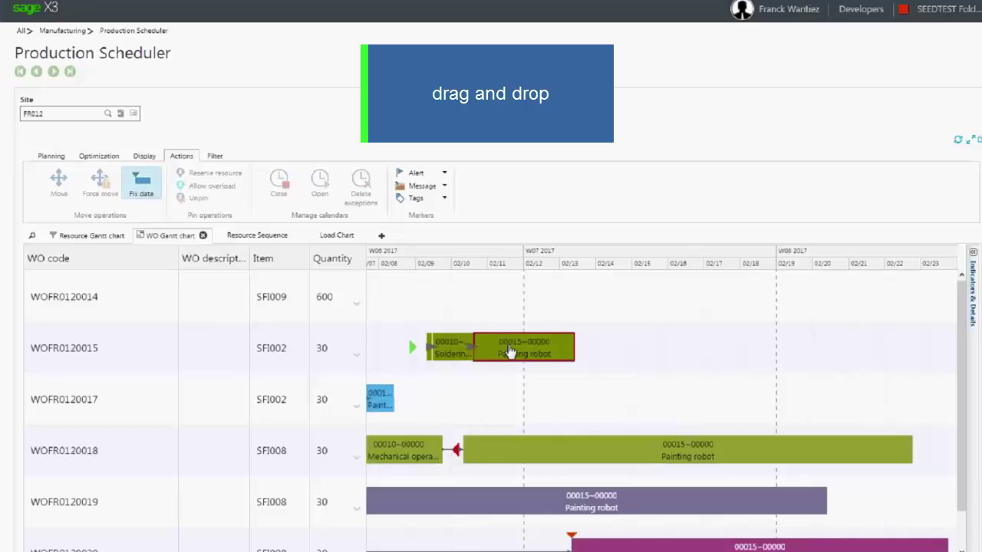
left_click_drag(511, 349, 596, 350)
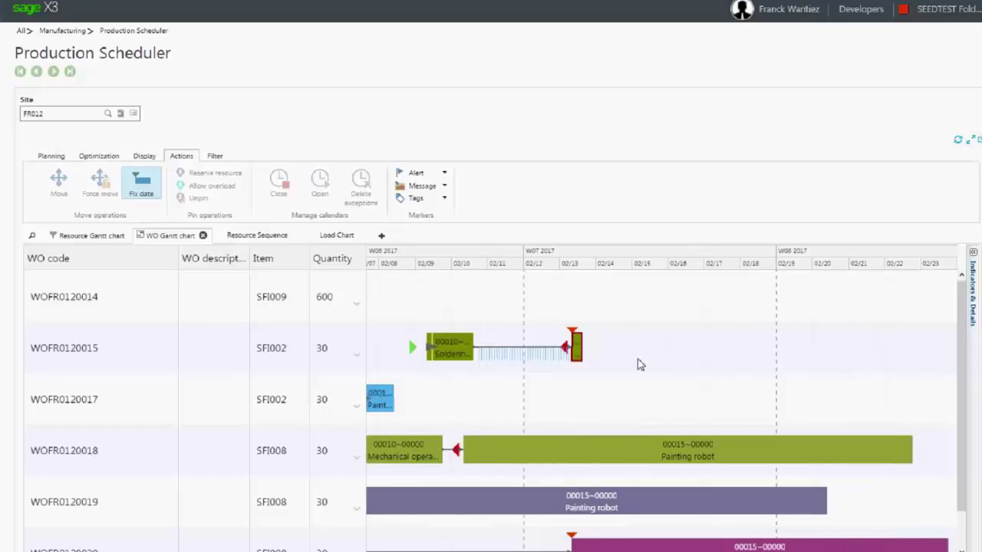
left_click(575, 331)
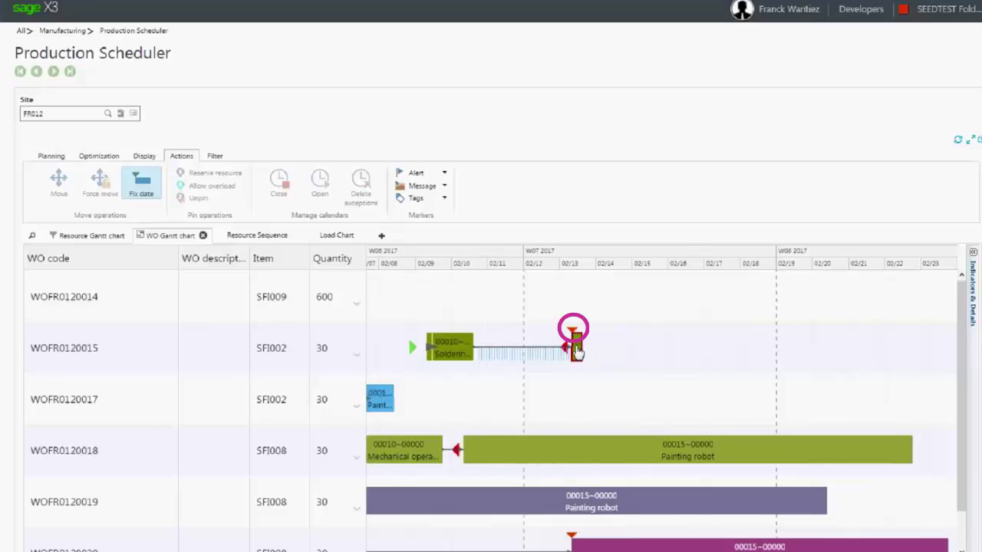
mouse_move(577, 351)
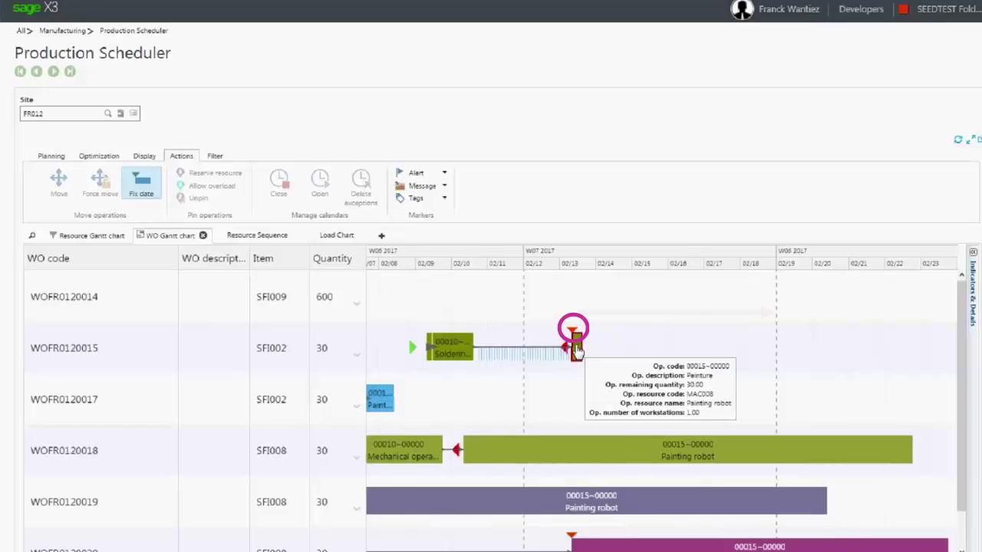
Step: Show the operation fixed dates of WOFR0120015's Painting robot operation, deactivate its fixed start date and collapse the details
left_click(972, 258)
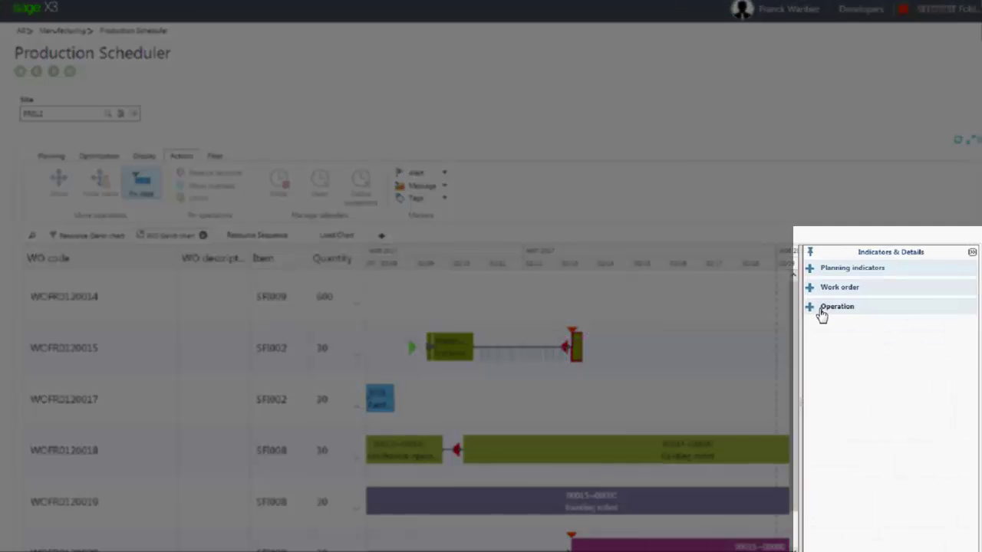
left_click(811, 313)
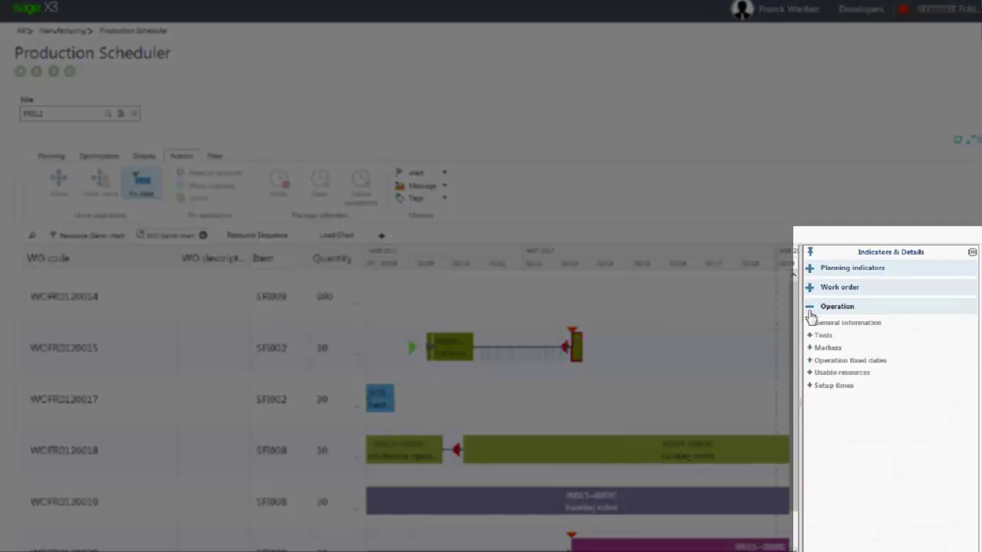
left_click(810, 360)
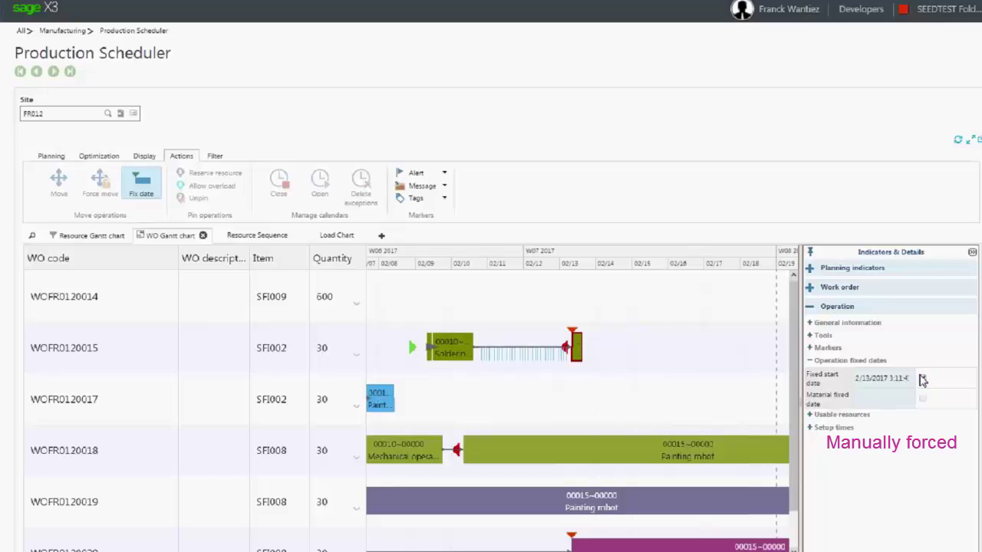
left_click(922, 379)
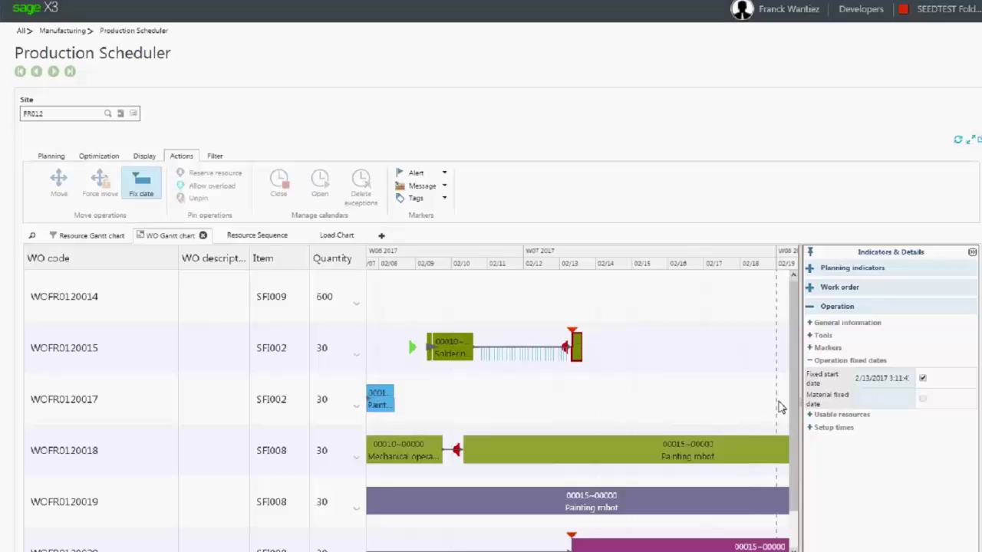
left_click(923, 379)
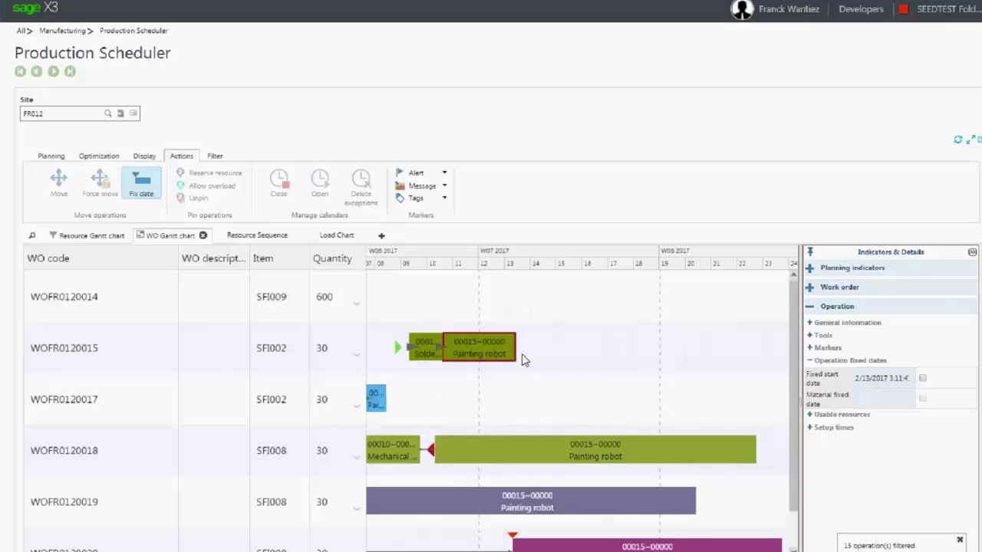
left_click(972, 252)
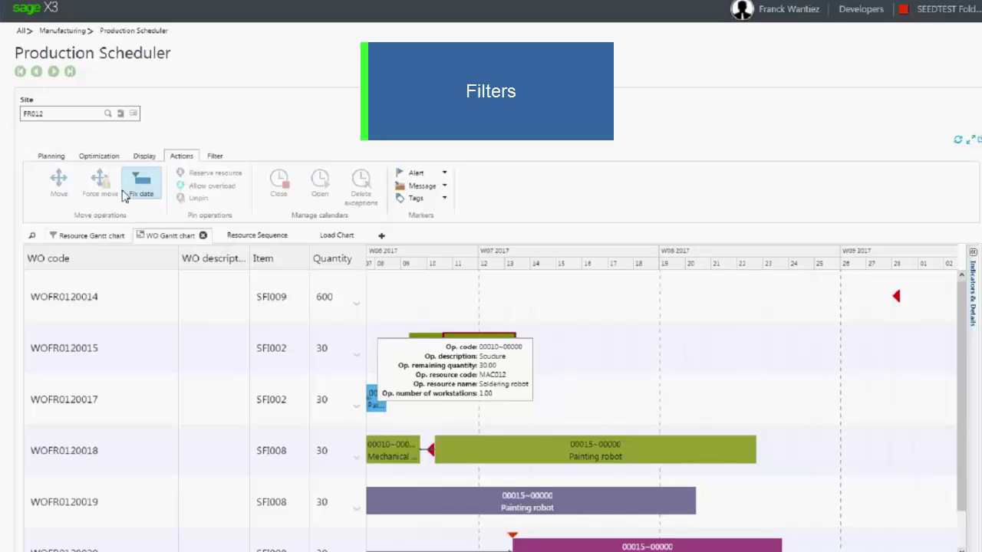
Step: Start an advanced operation filter and set its first condition to Op. code with the operator equal to
left_click(214, 157)
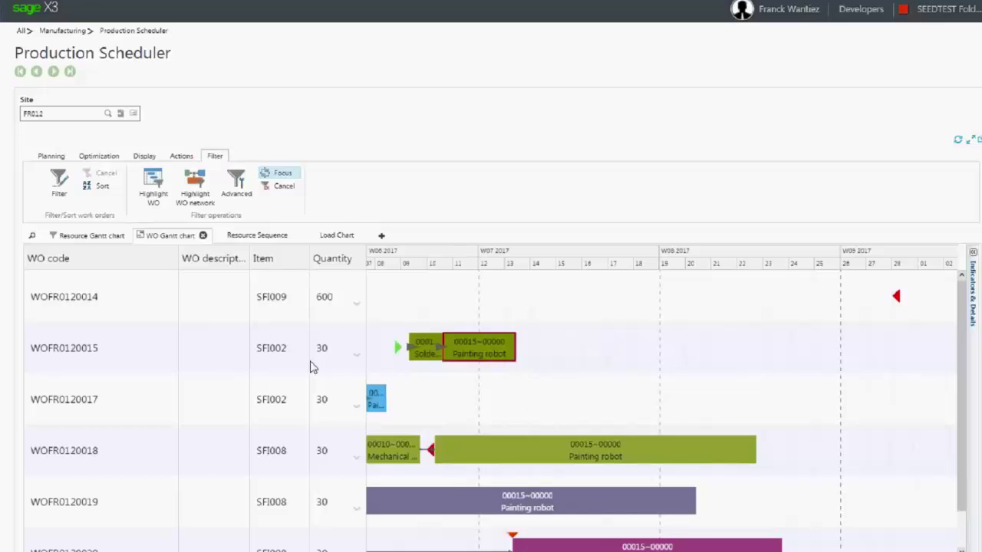
left_click_drag(504, 404, 677, 399)
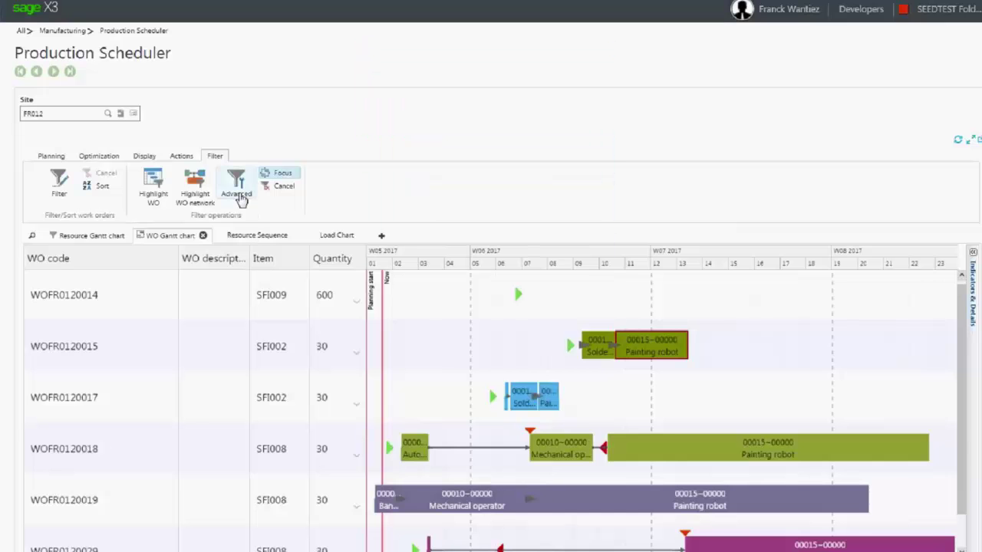
left_click(238, 193)
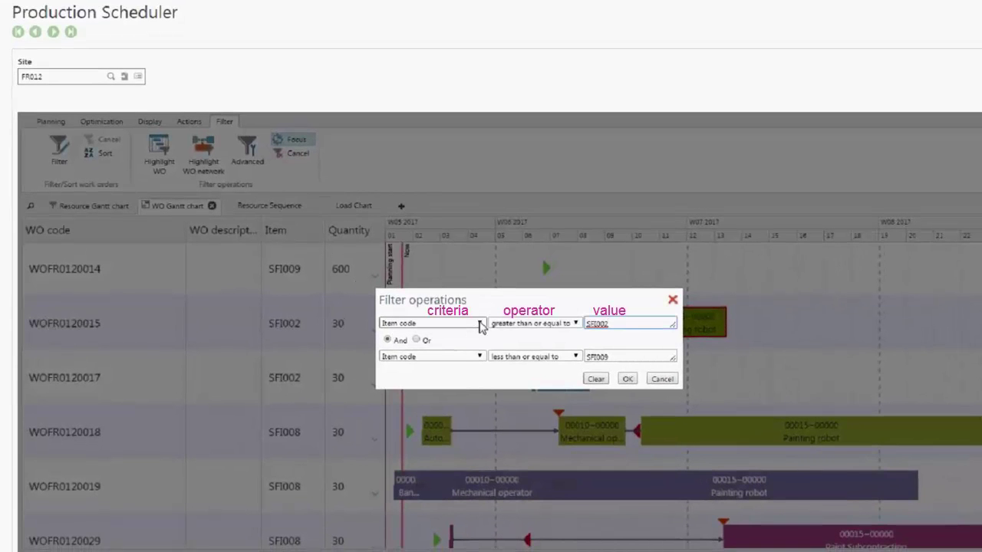
left_click(481, 324)
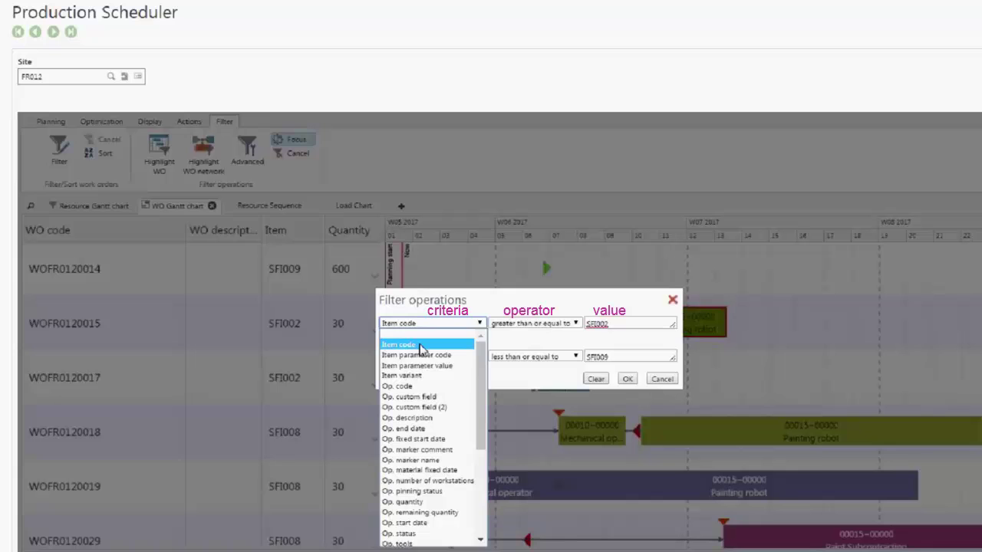
left_click(413, 387)
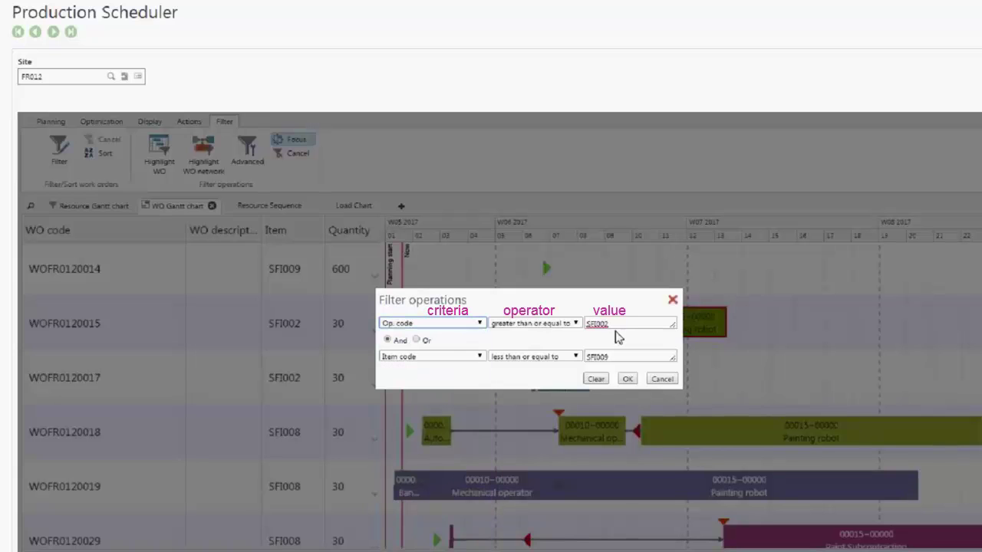
left_click(577, 325)
left_click(506, 344)
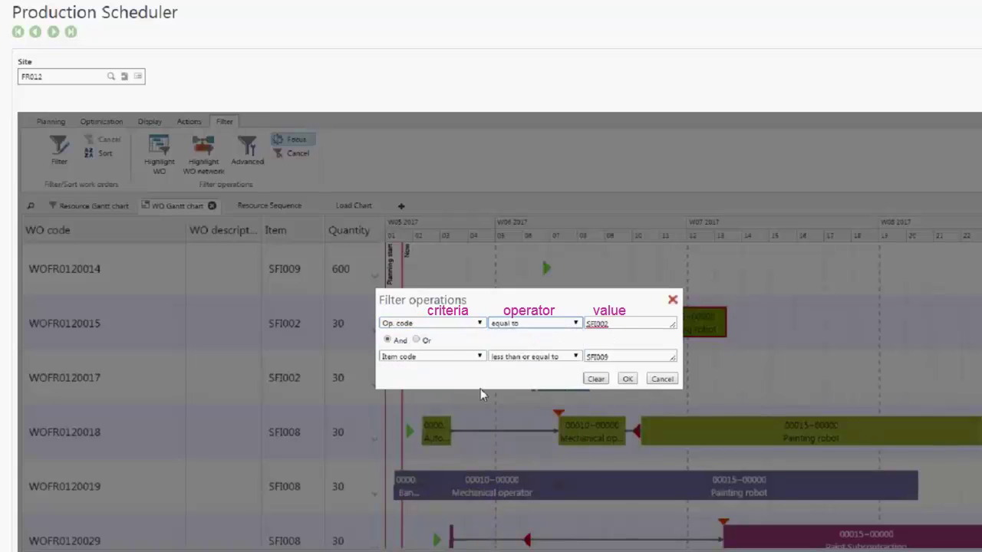
Step: Change the first filter condition to WO code WOFR0120018 and clear the second condition on the item code
left_click(628, 323)
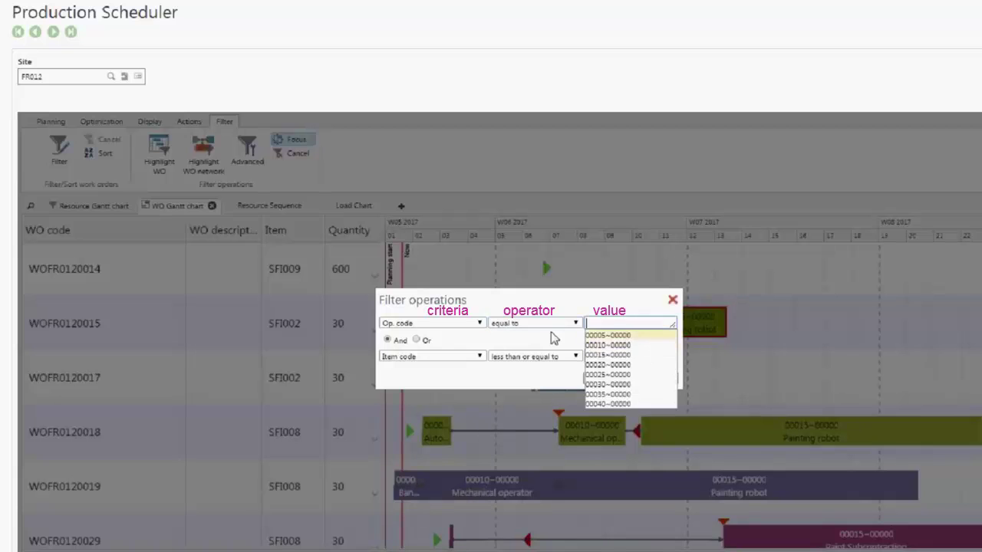
left_click(481, 323)
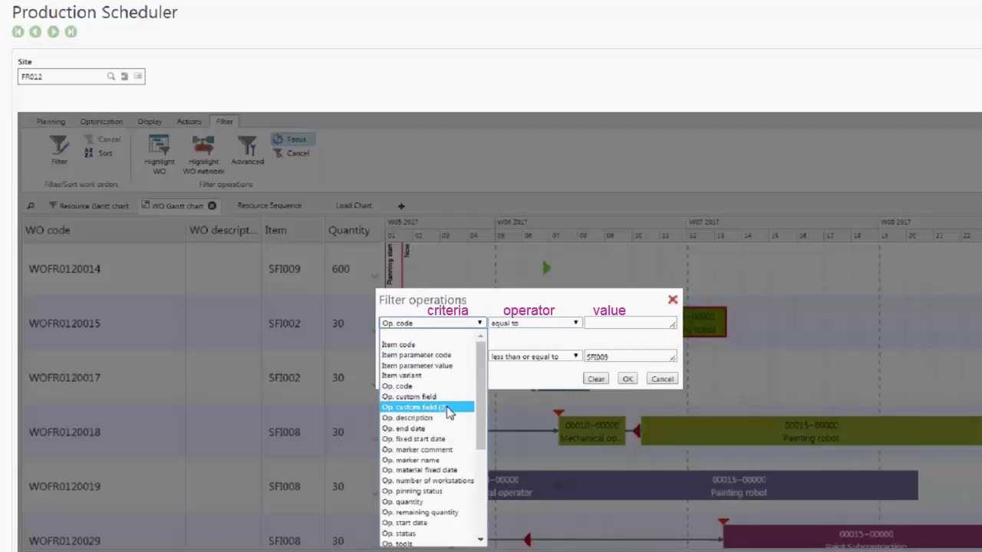
scroll(449, 413, "down", 5)
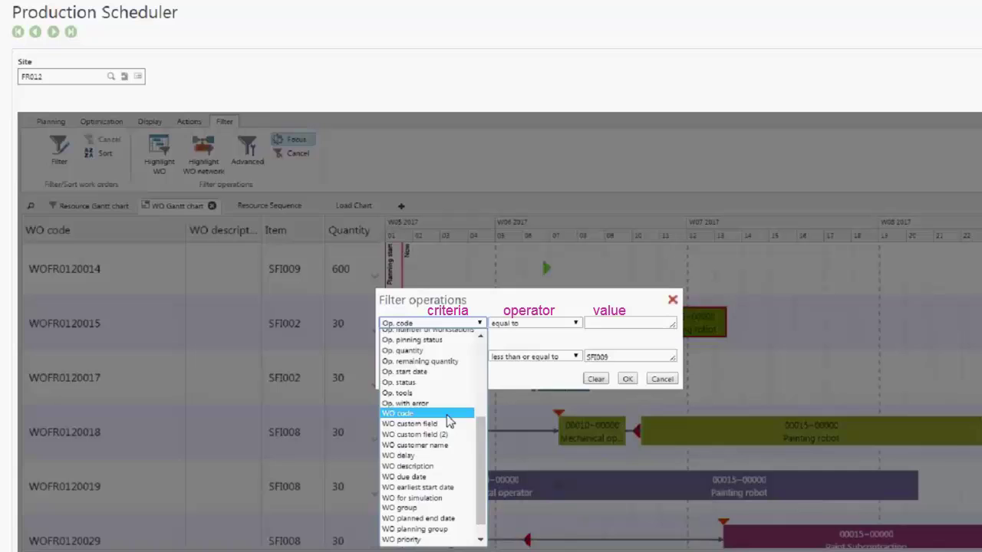
left_click(448, 415)
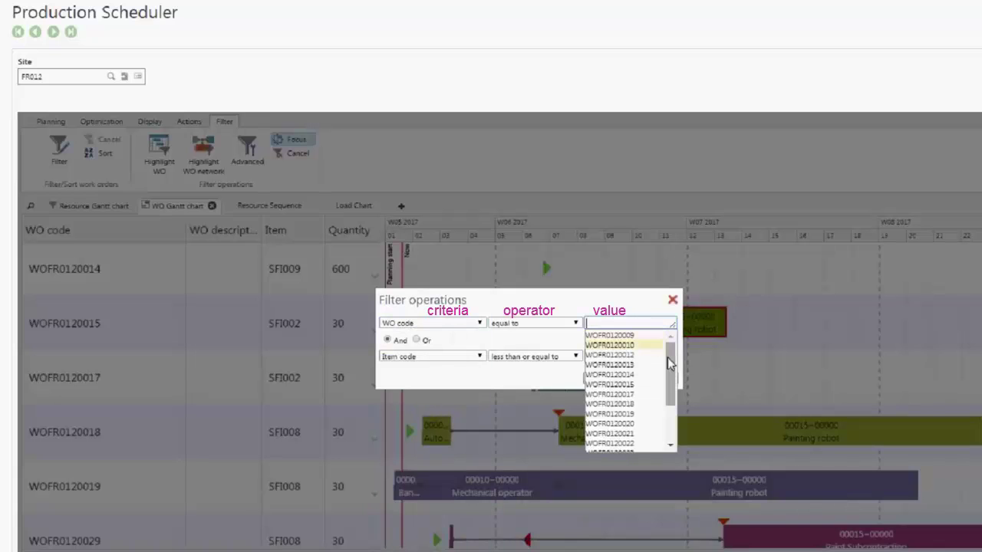
left_click(637, 404)
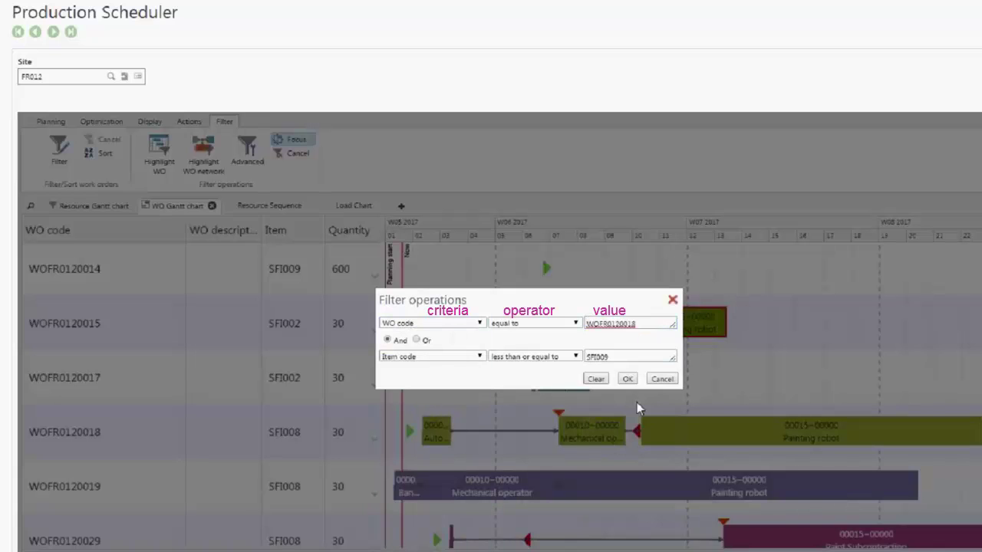
left_click(637, 359)
type("SFI")
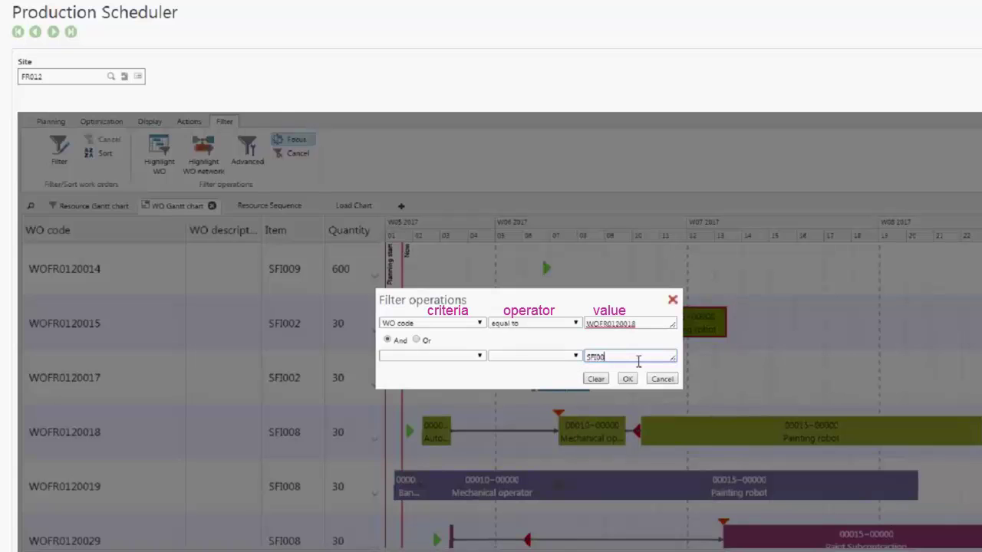
Step: Apply the operation filter and focus the WO Gantt chart on the filtered work order WOFR0120018
left_click(629, 380)
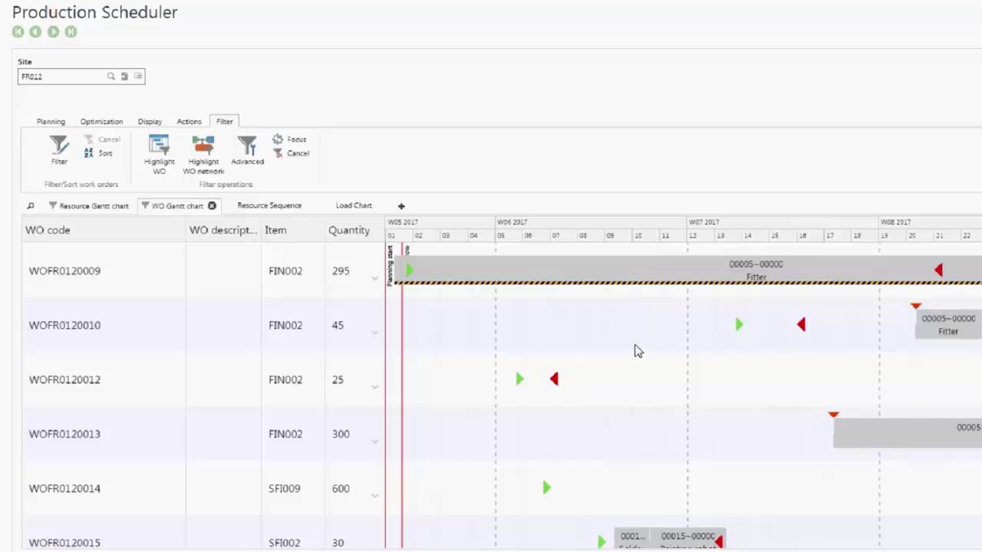
scroll(636, 350, "down", 5)
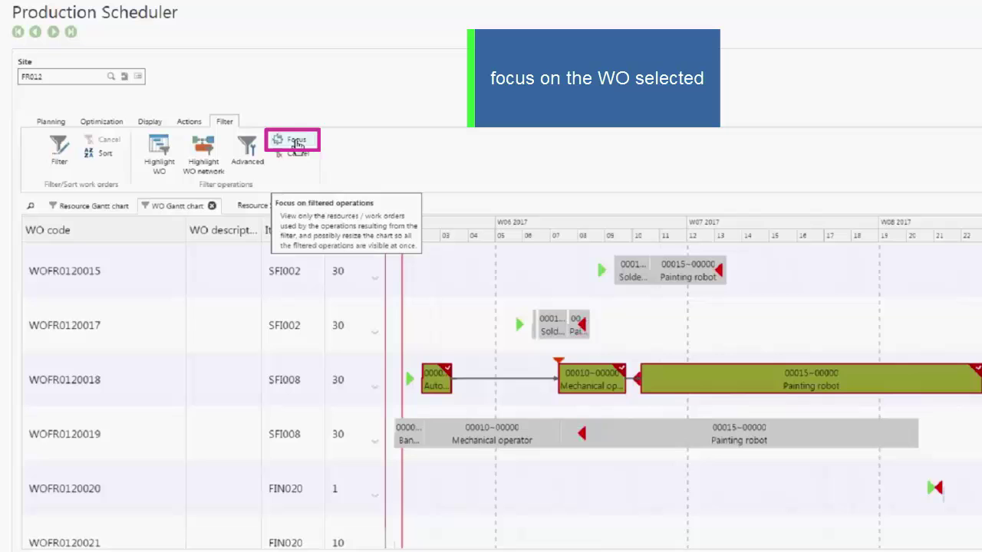
left_click(297, 144)
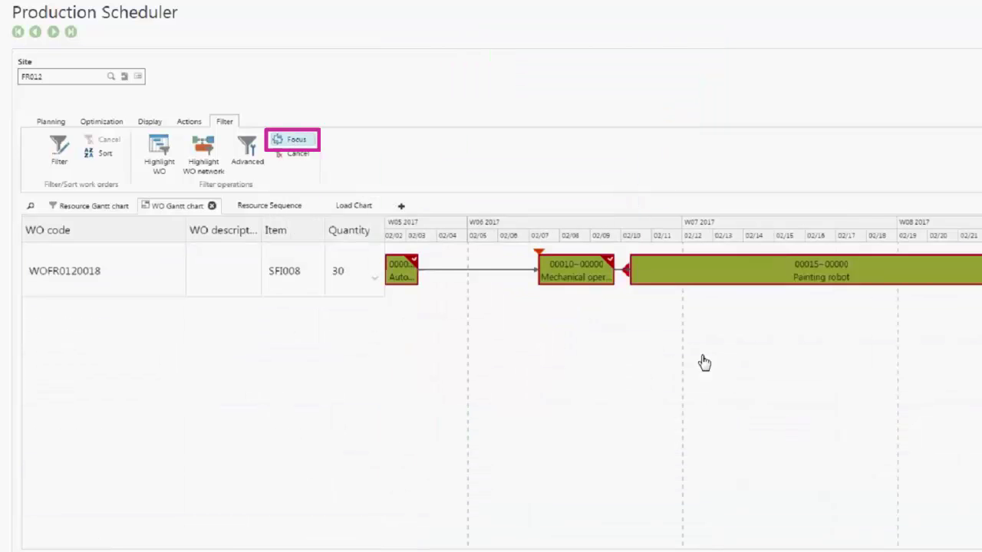
left_click_drag(704, 363, 649, 366)
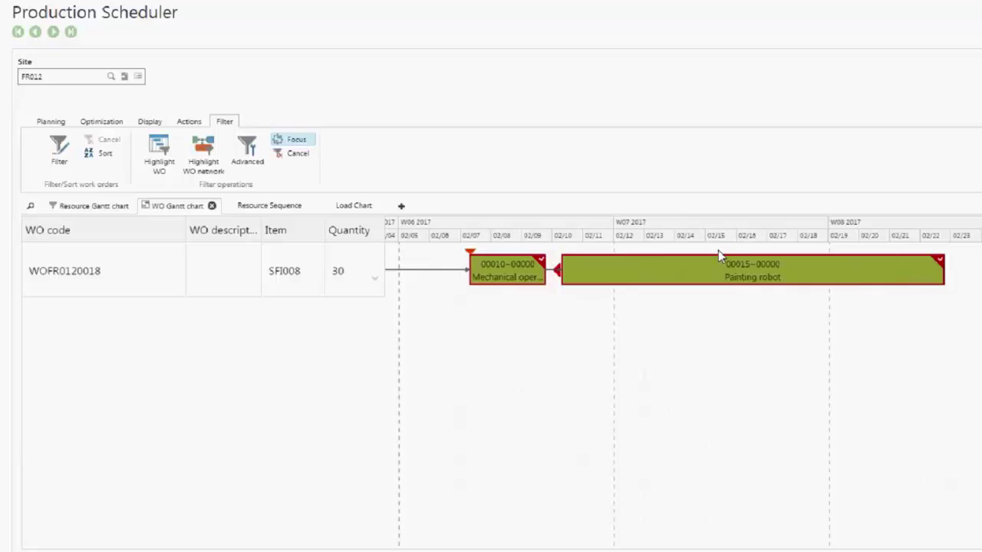
Step: With Fix date on, move the Painting robot operation of WOFR0120018 to start on about 02/13
left_click(142, 122)
left_click(190, 123)
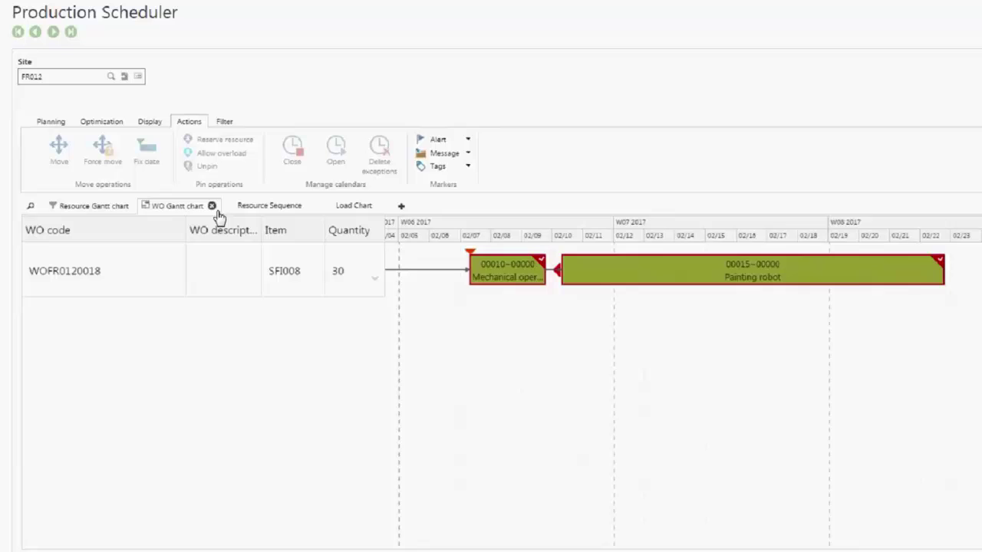
left_click(672, 272)
left_click(151, 158)
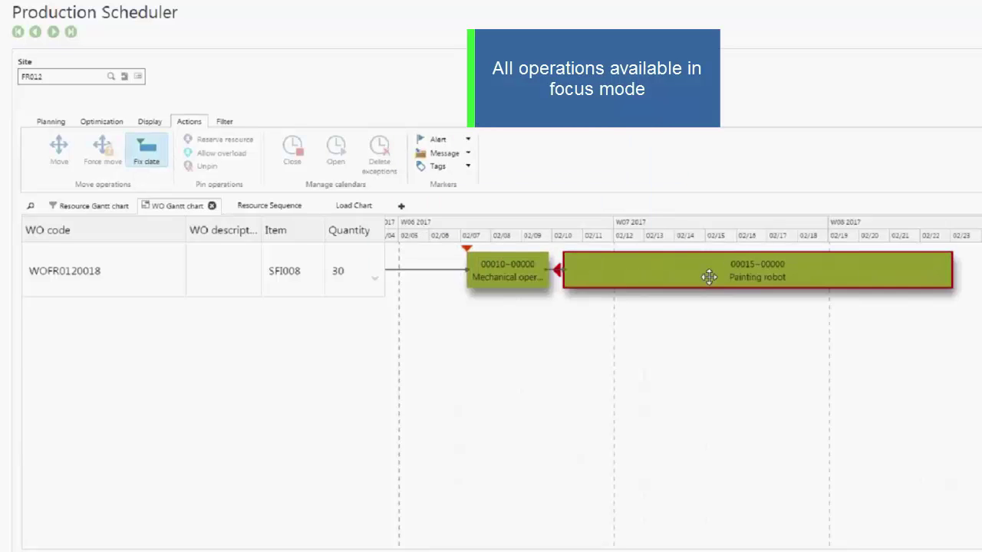
left_click_drag(708, 274, 733, 277)
left_click_drag(729, 276, 761, 277)
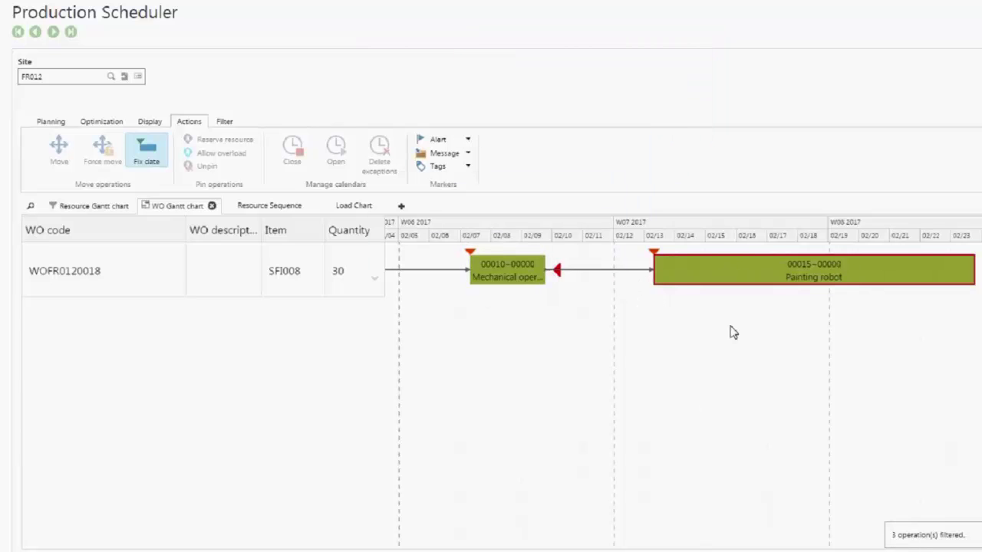
scroll(672, 347, "left", 3)
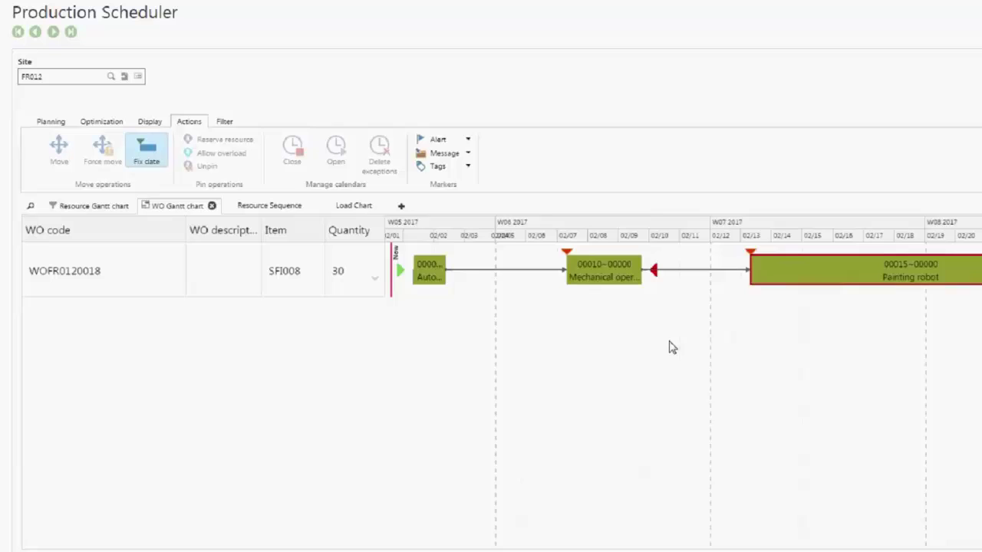
scroll(672, 347, "left", 2)
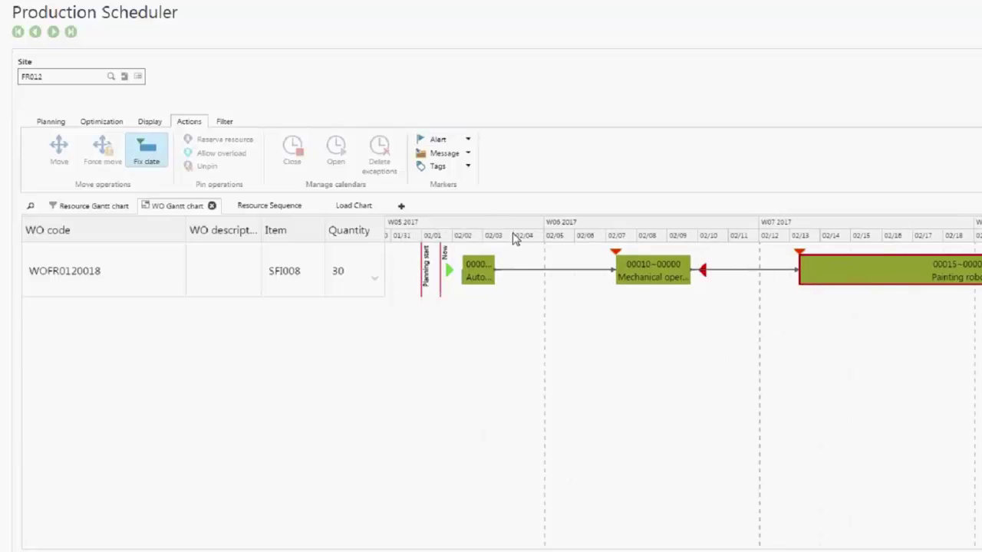
left_click(479, 270)
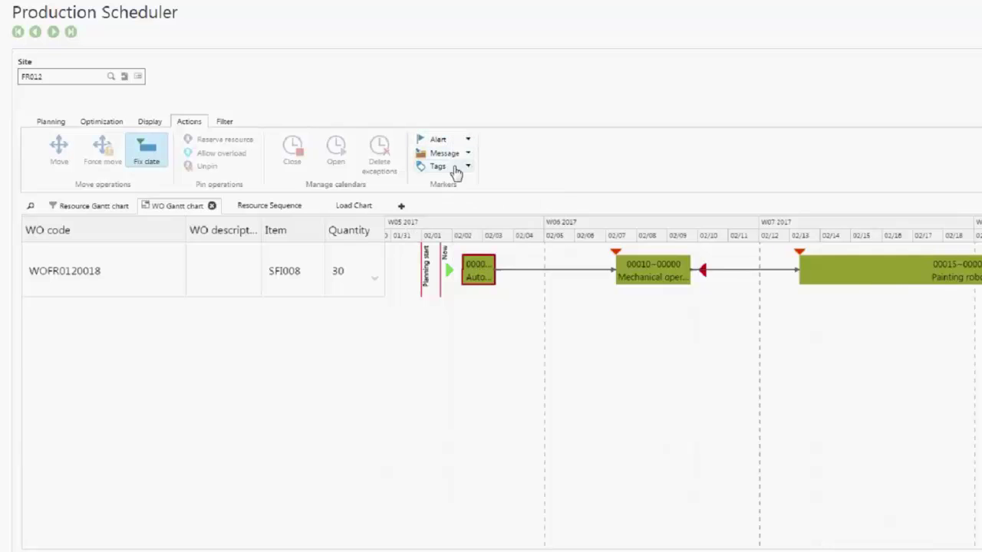
left_click(467, 141)
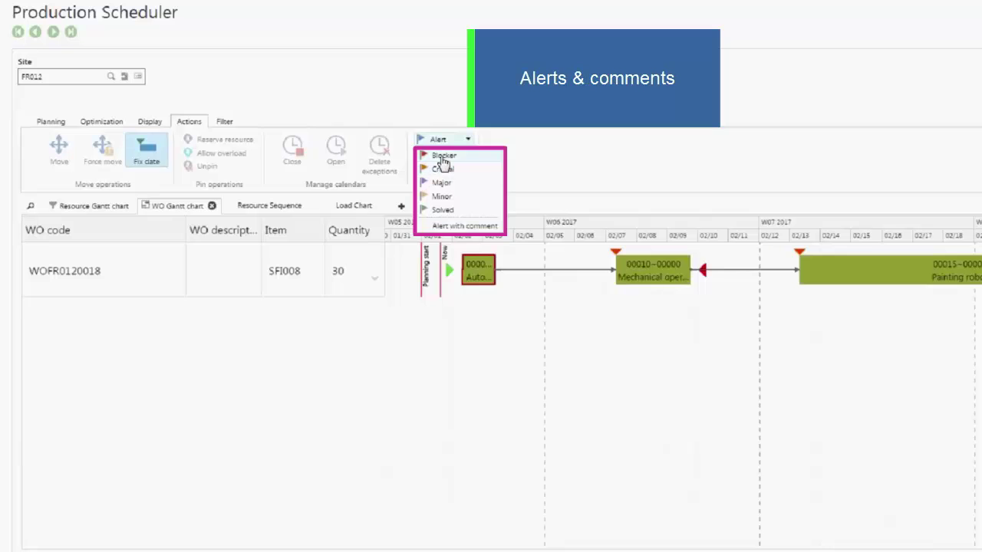
left_click(454, 228)
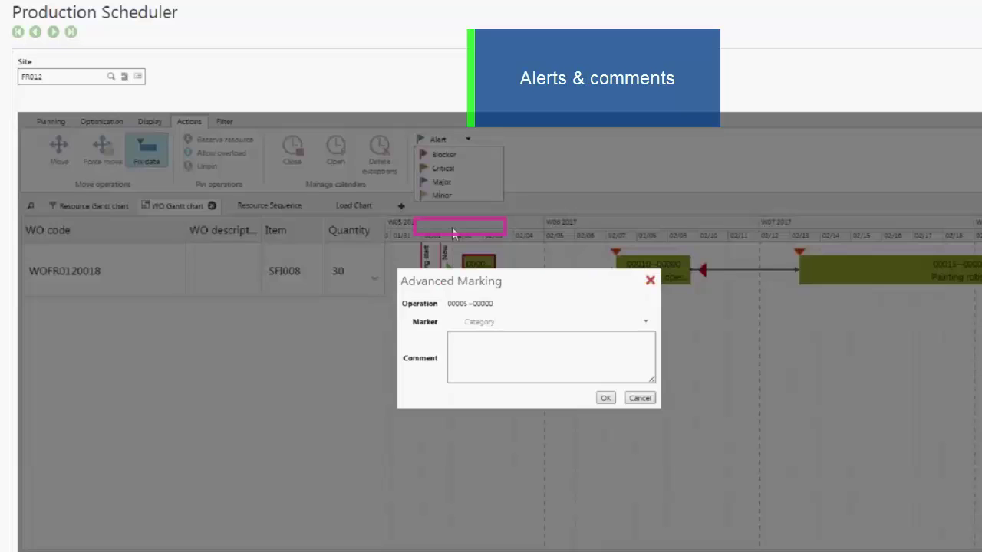
left_click(509, 325)
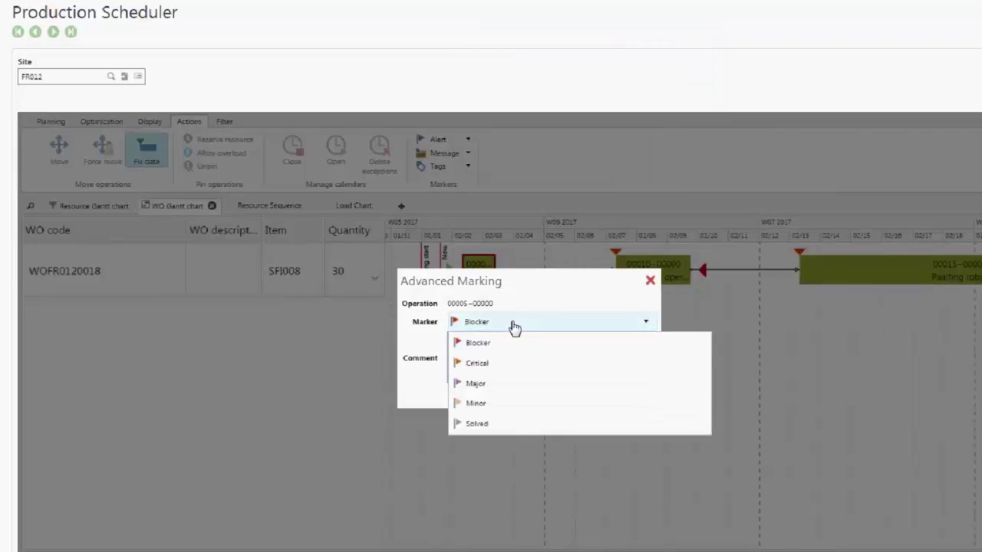
left_click(476, 385)
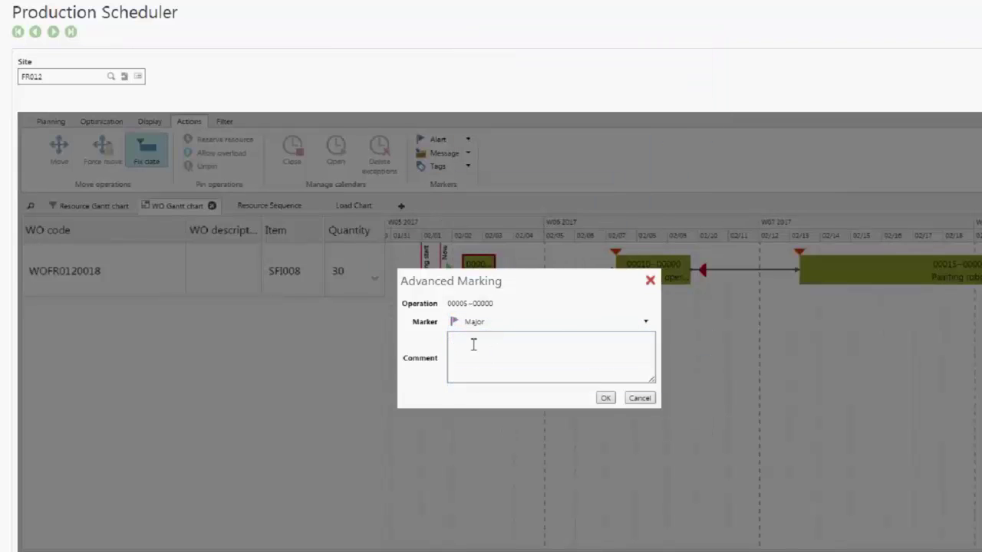
left_click(473, 345)
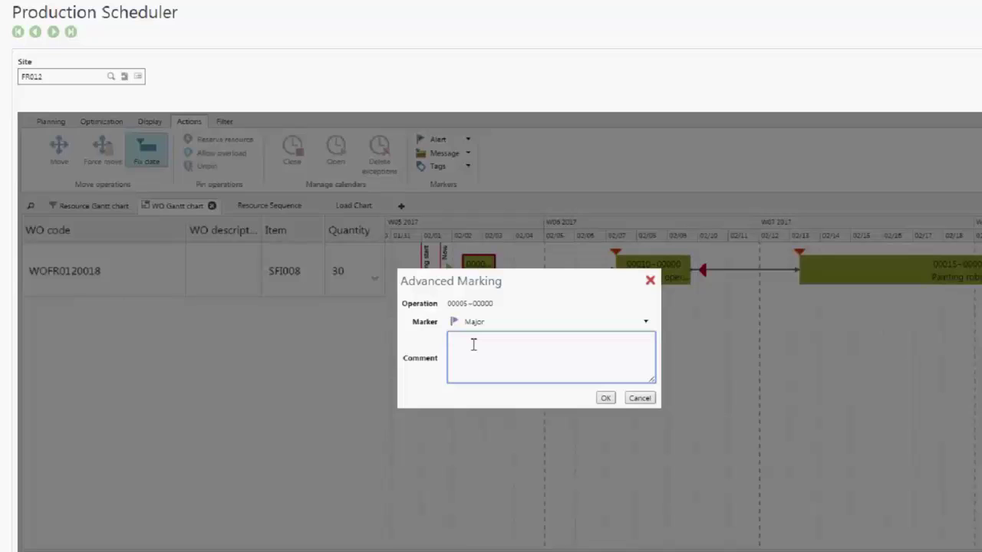
type("Information ip")
key("BackSpace")
type("m")
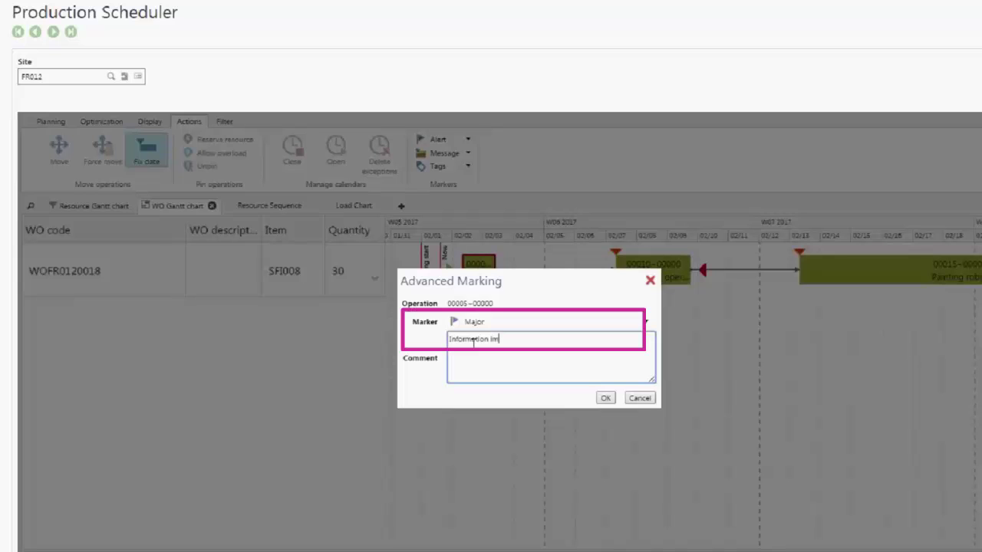
type("portant")
left_click(606, 398)
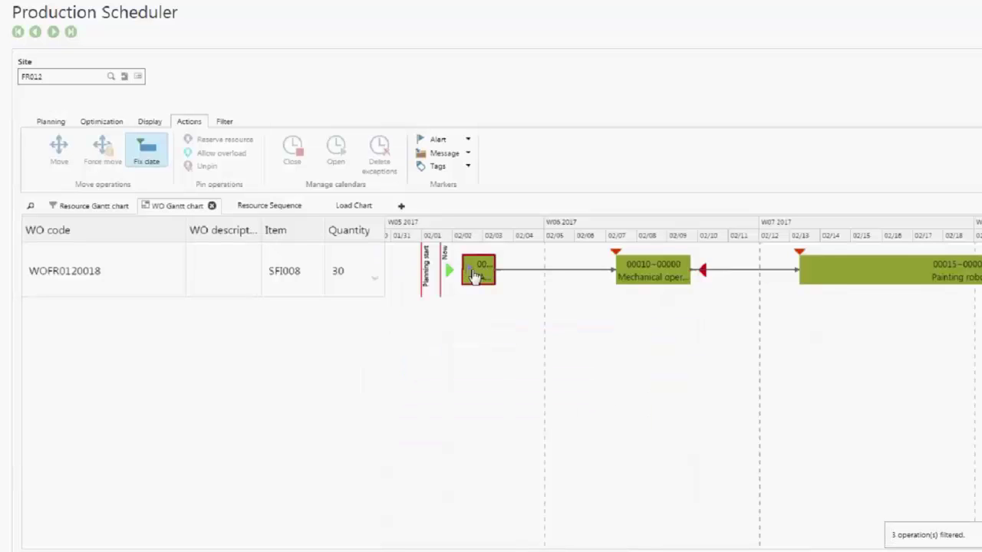
mouse_move(471, 280)
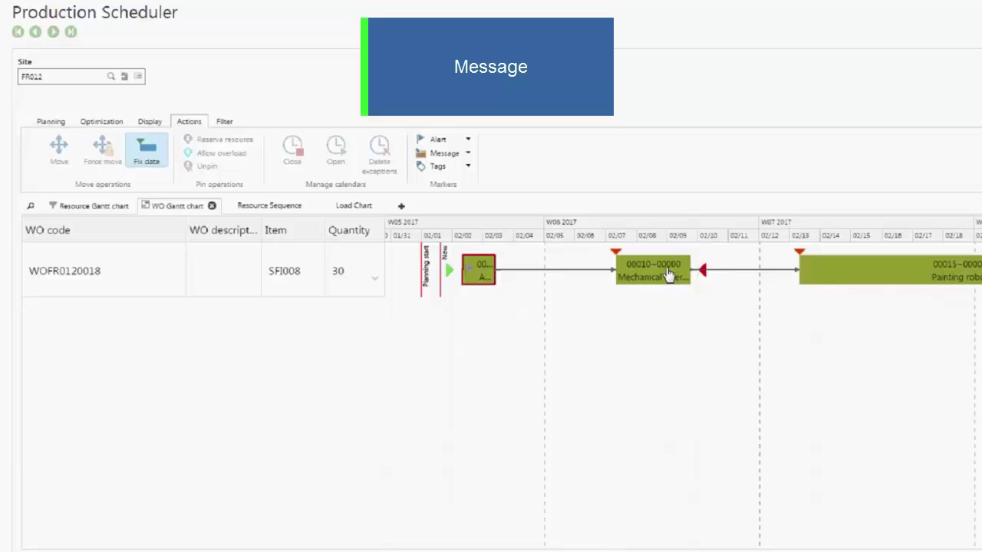
Step: Add a Warning message with the comment "VIP" to the Mechanical operator operation of WOFR0120018
left_click(668, 277)
left_click(468, 154)
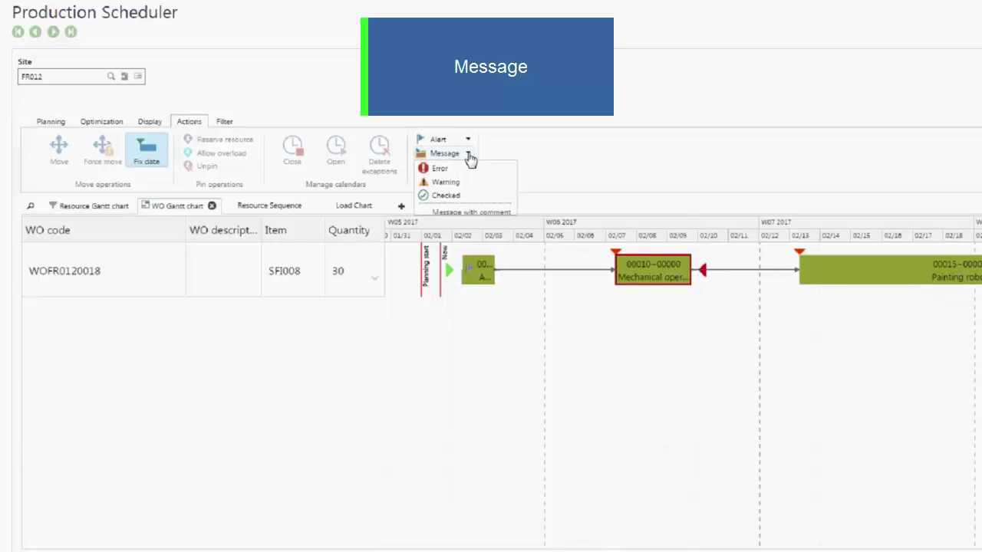
left_click(456, 213)
left_click(646, 327)
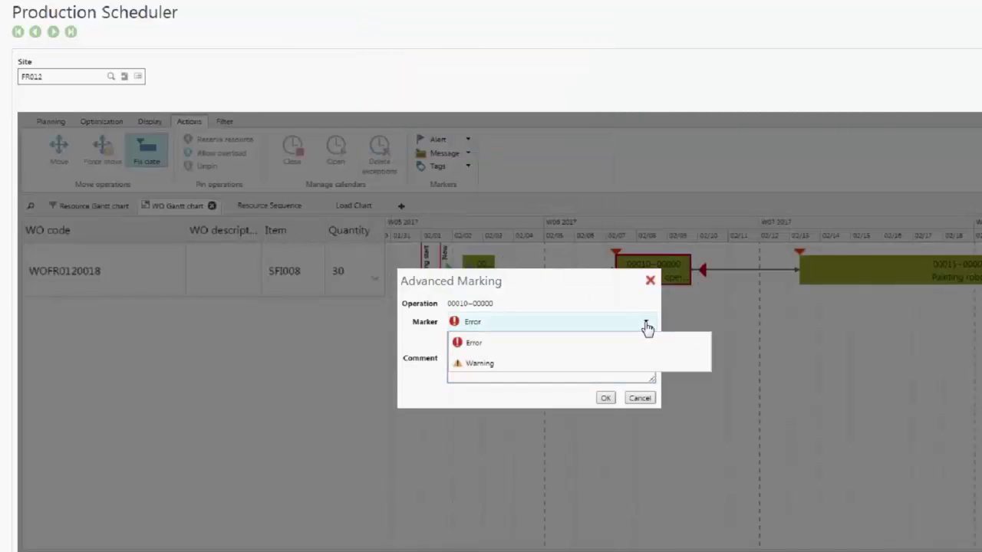
left_click(500, 366)
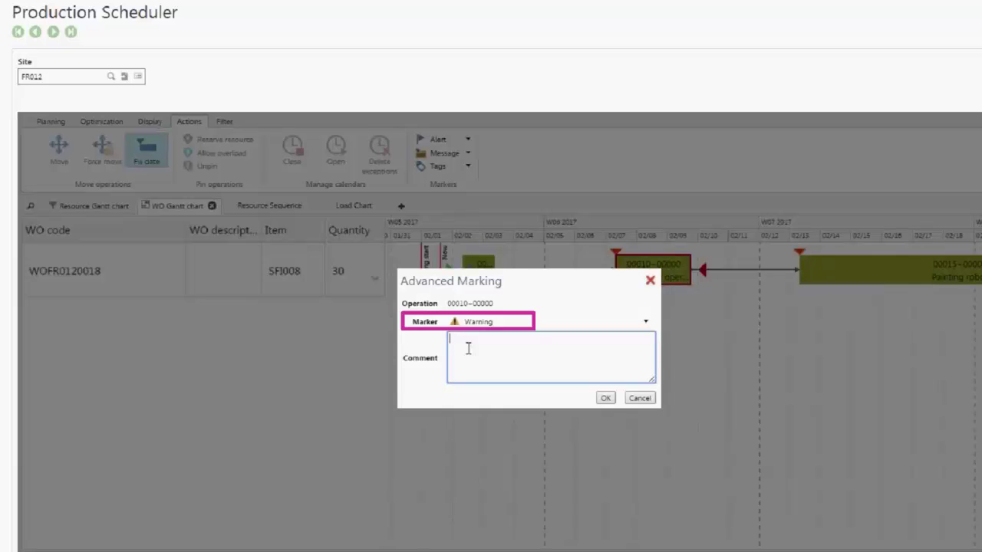
type("VIP")
left_click(605, 398)
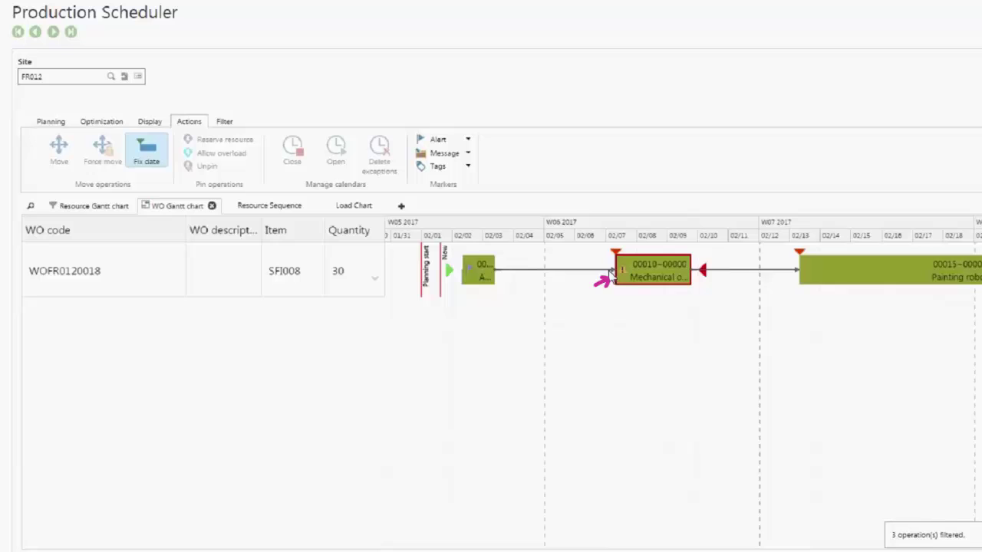
mouse_move(627, 278)
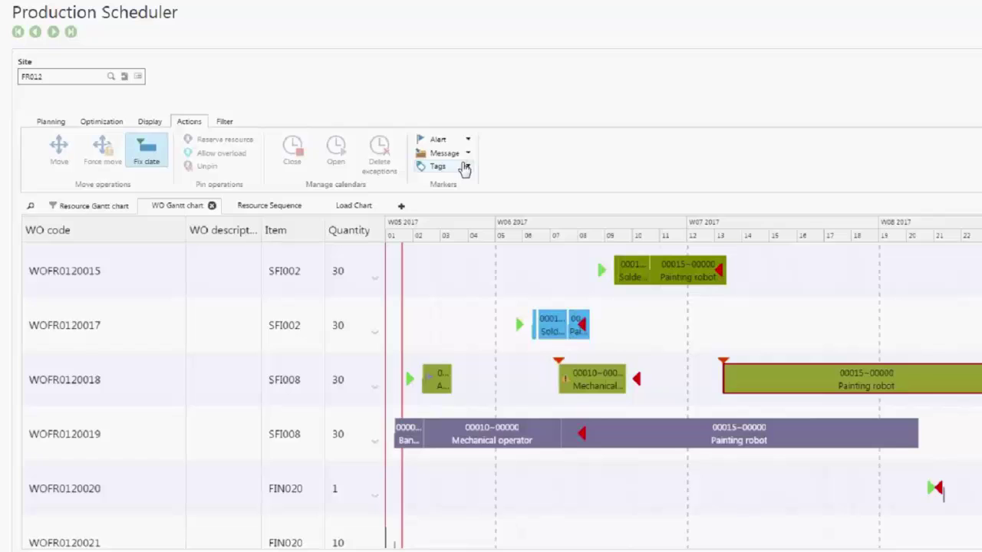
Step: In the tag management, rename Tag 1 as "Information 1" and give it the yellow-orange star-shaped icon
left_click(465, 167)
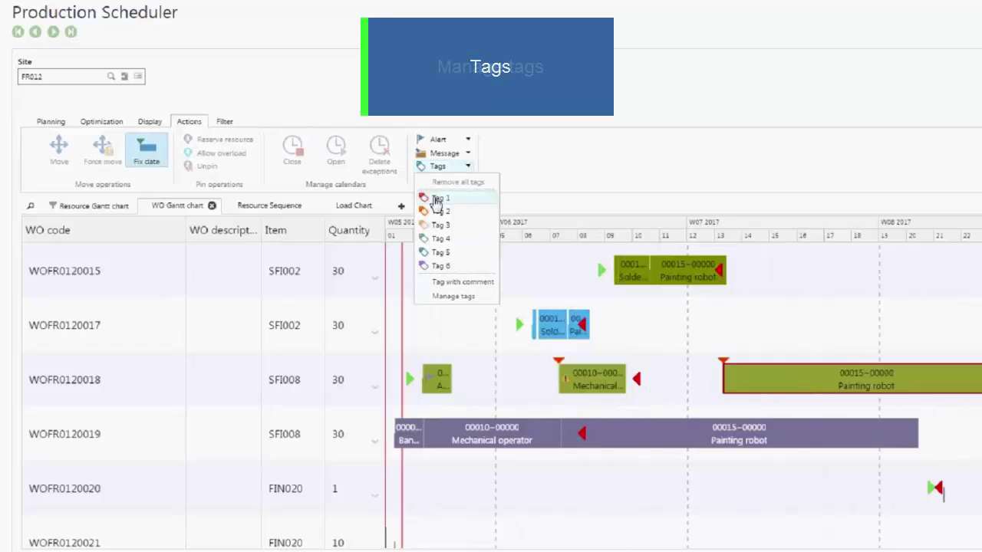
left_click(454, 296)
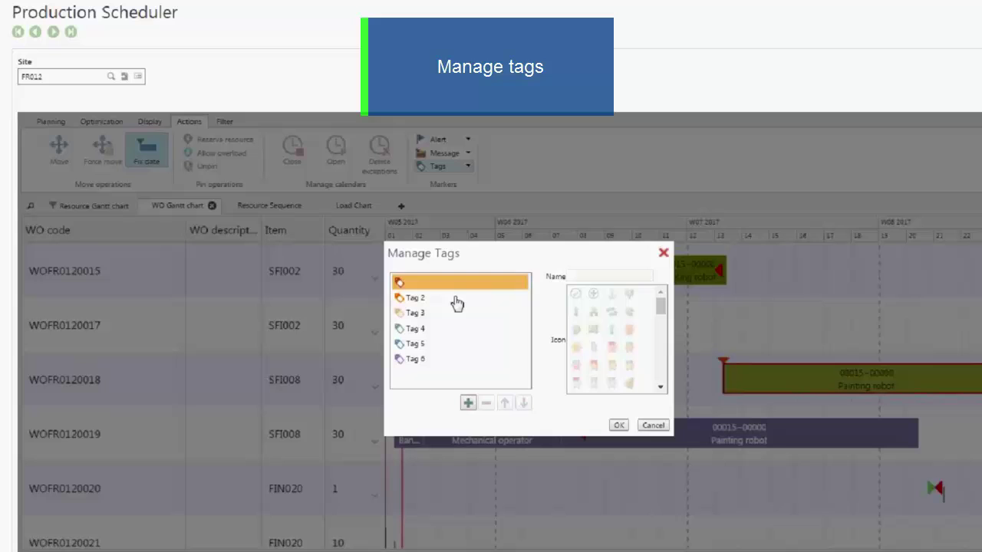
left_click(417, 284)
left_click_drag(614, 276, 537, 274)
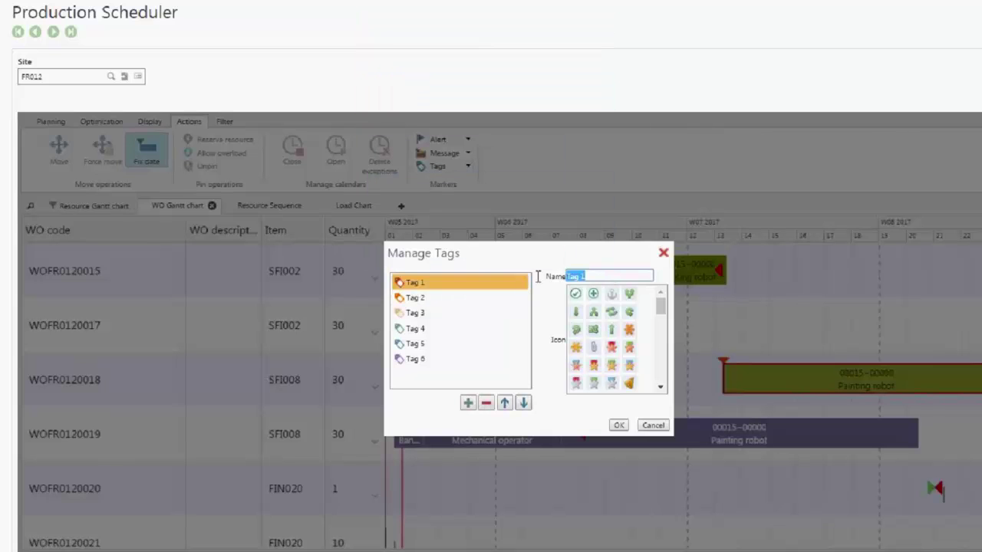
type("Information 1")
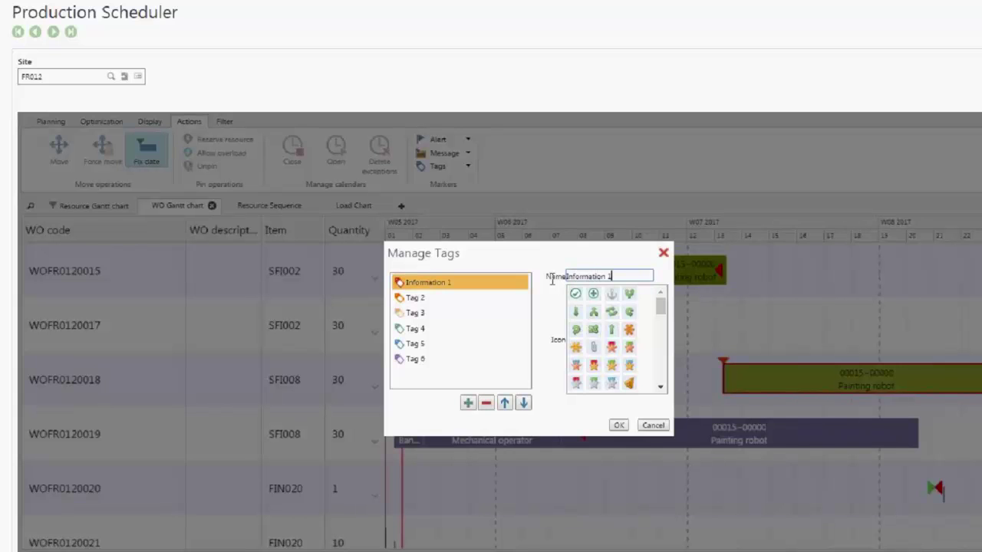
left_click(576, 347)
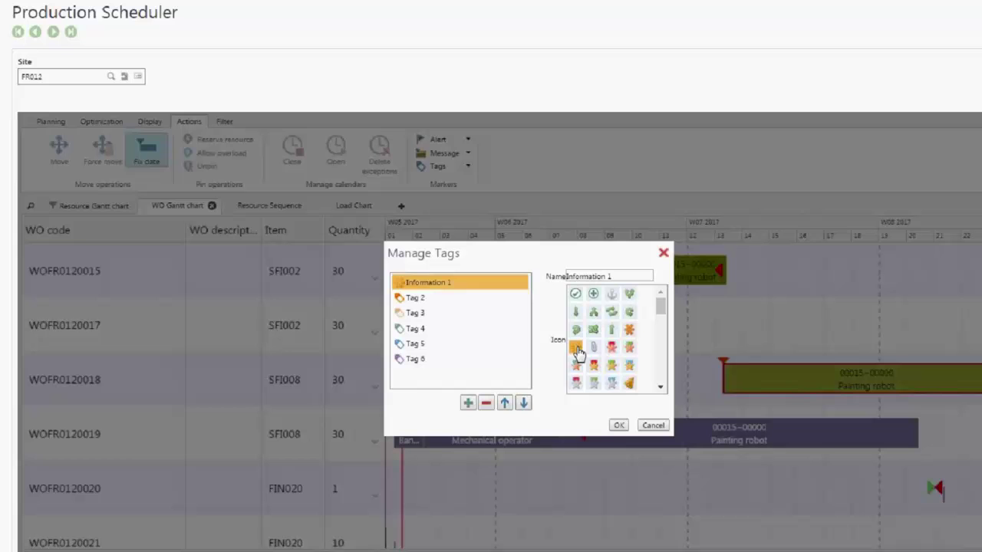
left_click(618, 426)
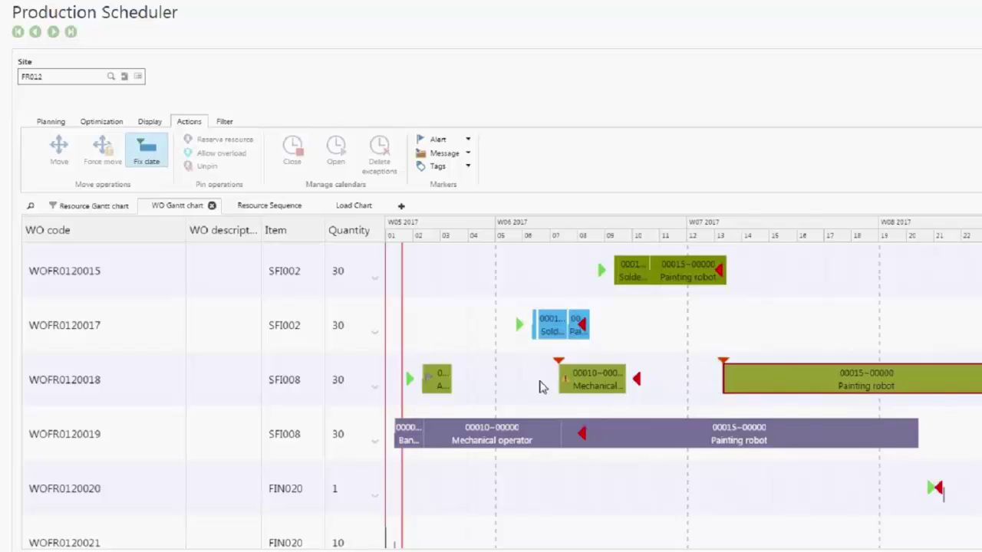
Step: Start a tag with comment on the Painting robot operation of WOFR0120018, using the Information 1 marker
left_click(469, 167)
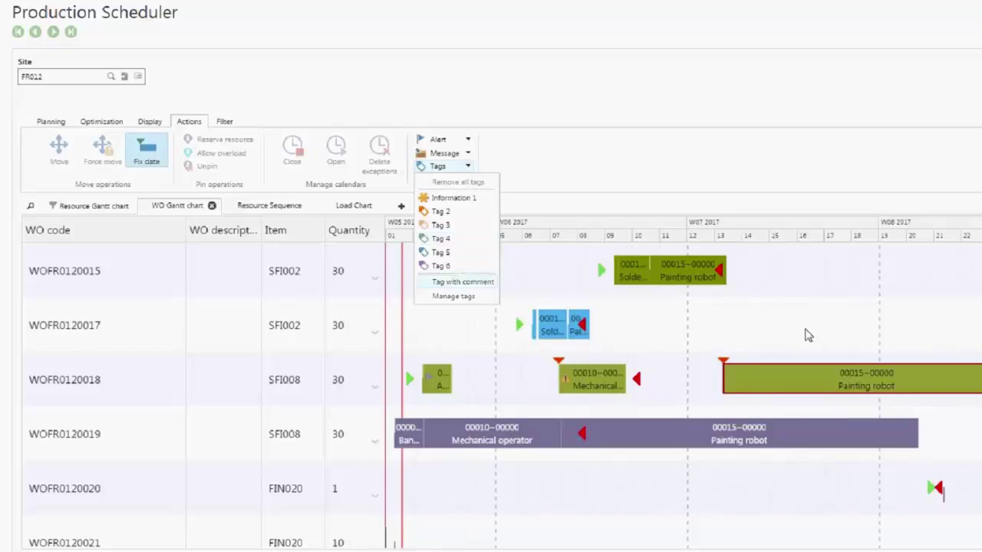
left_click(457, 284)
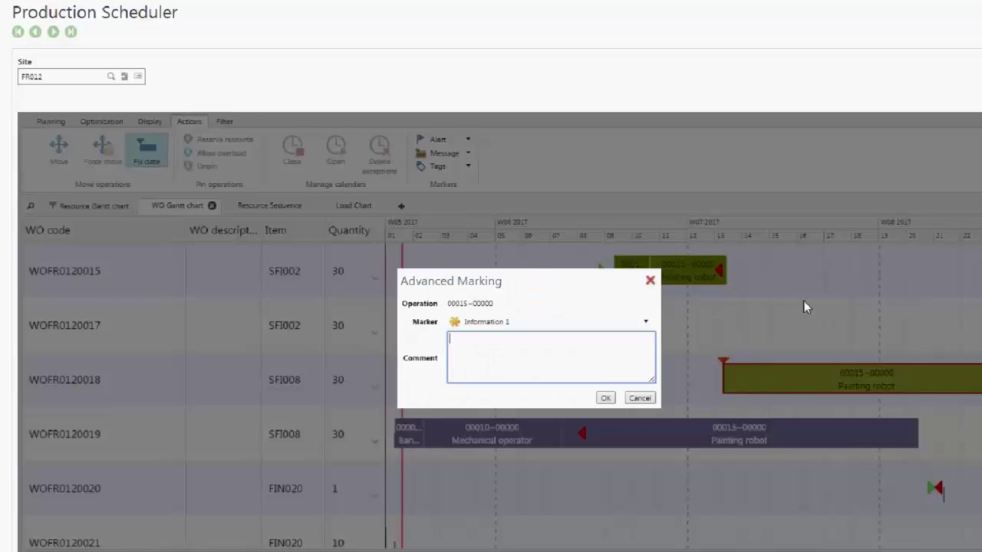